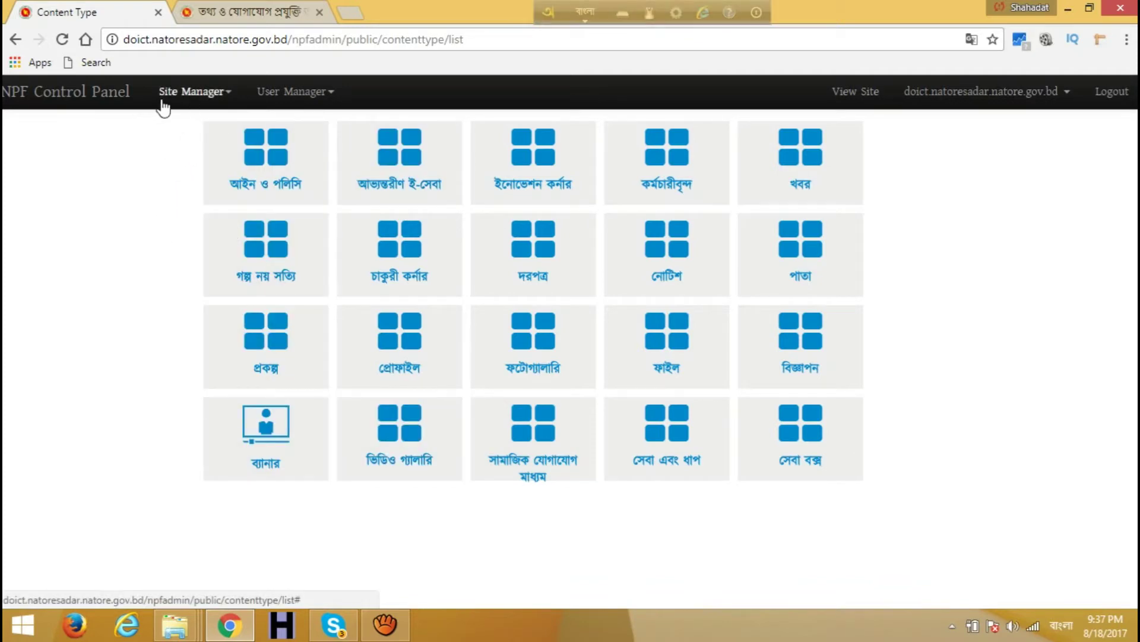
# Open the site's menu management list and compare its entries with the navigation menu on the public site
pyautogui.click(211, 100)
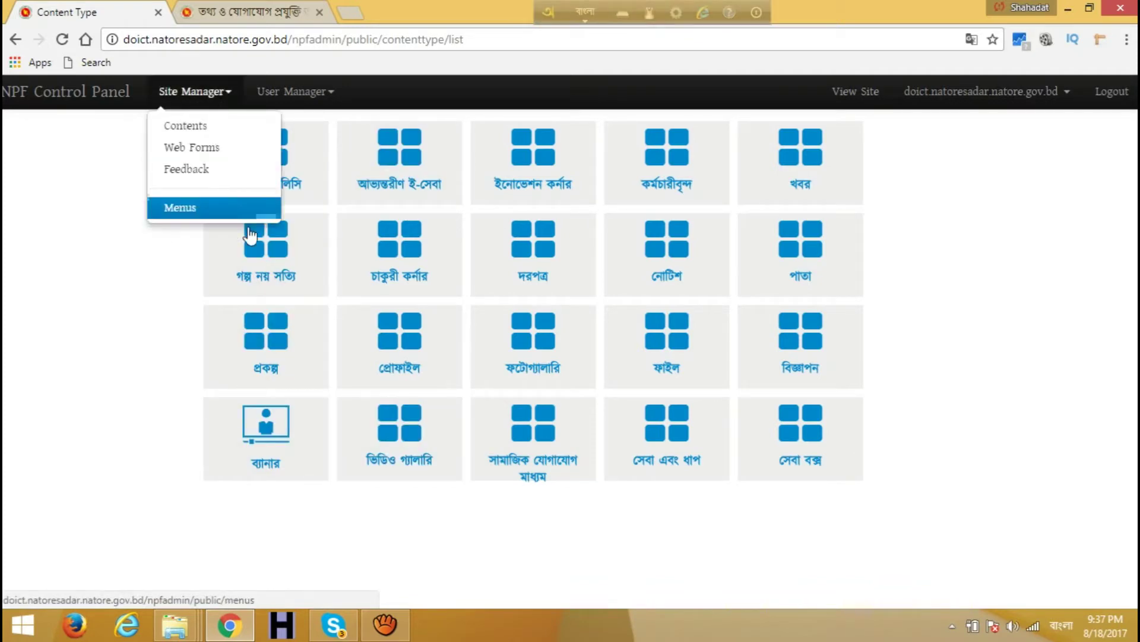
pyautogui.click(190, 208)
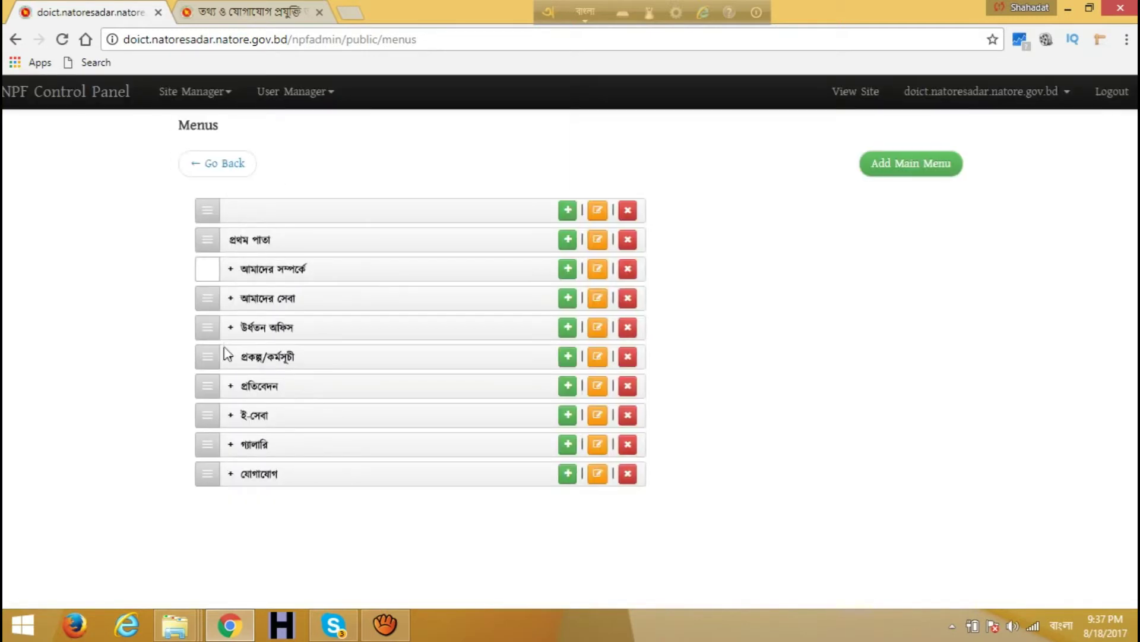
pyautogui.click(249, 12)
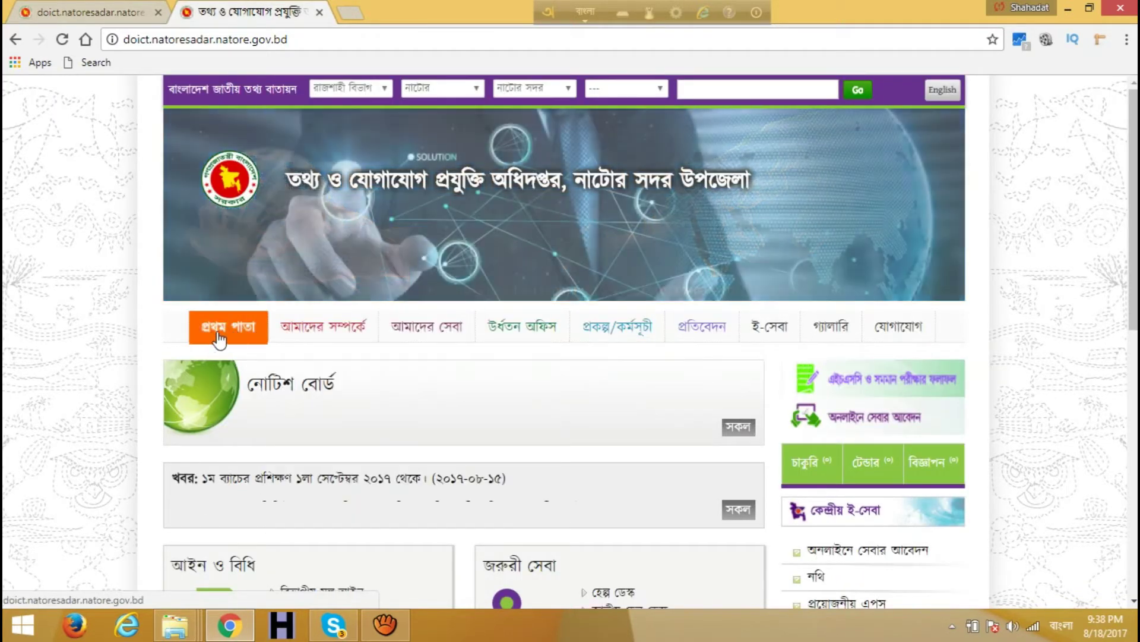
pyautogui.moveTo(328, 334)
pyautogui.moveTo(436, 328)
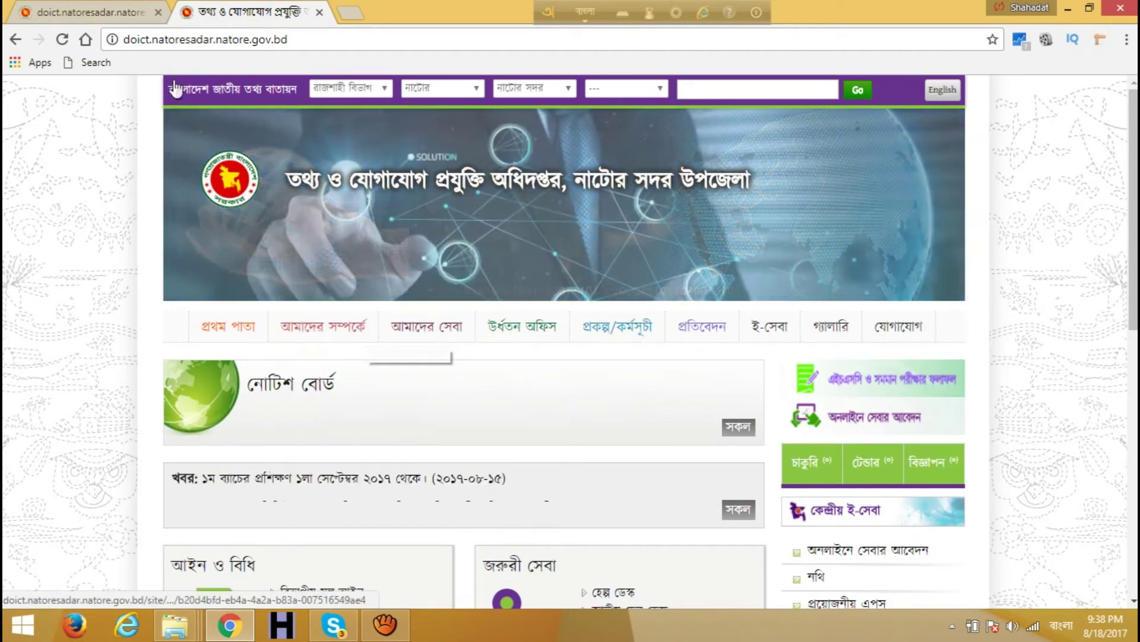
pyautogui.click(113, 14)
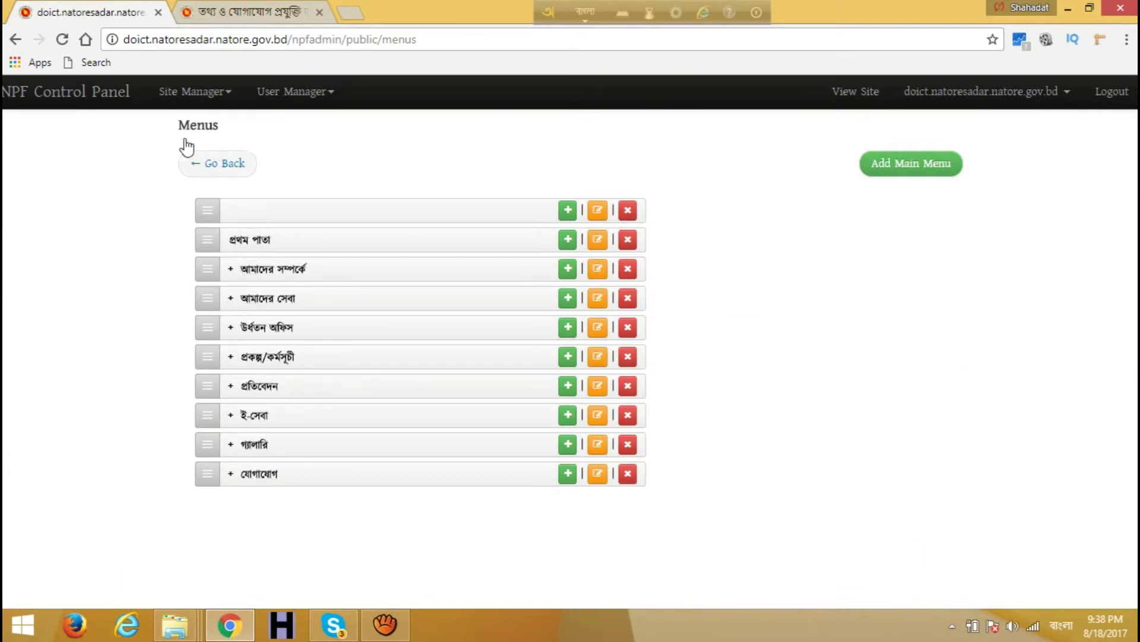
pyautogui.click(235, 10)
pyautogui.moveTo(431, 336)
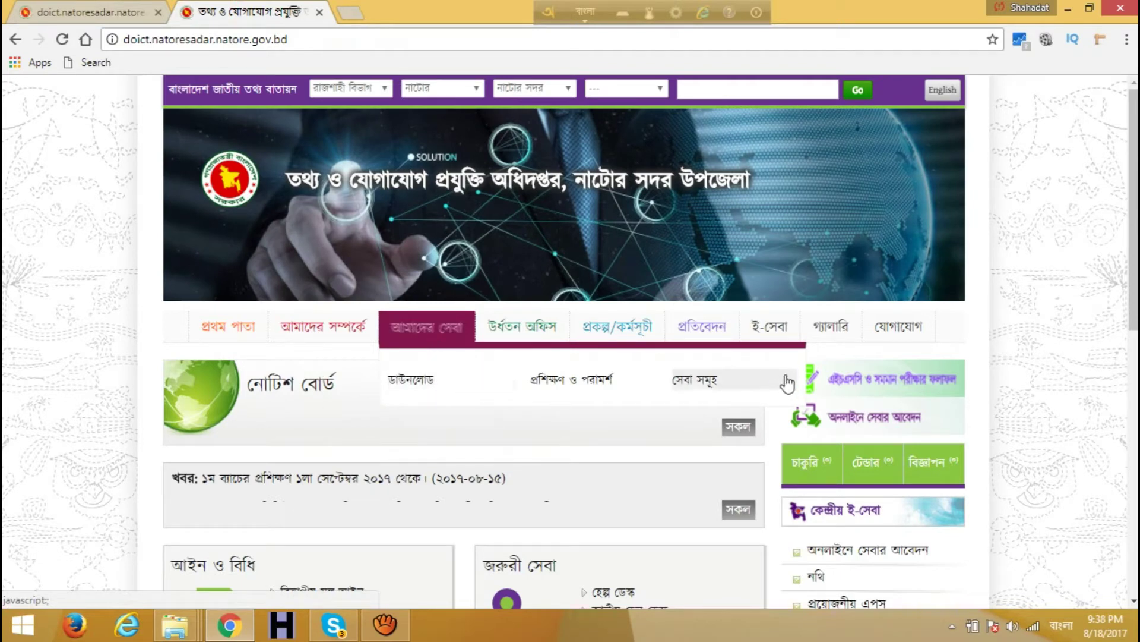
pyautogui.click(89, 12)
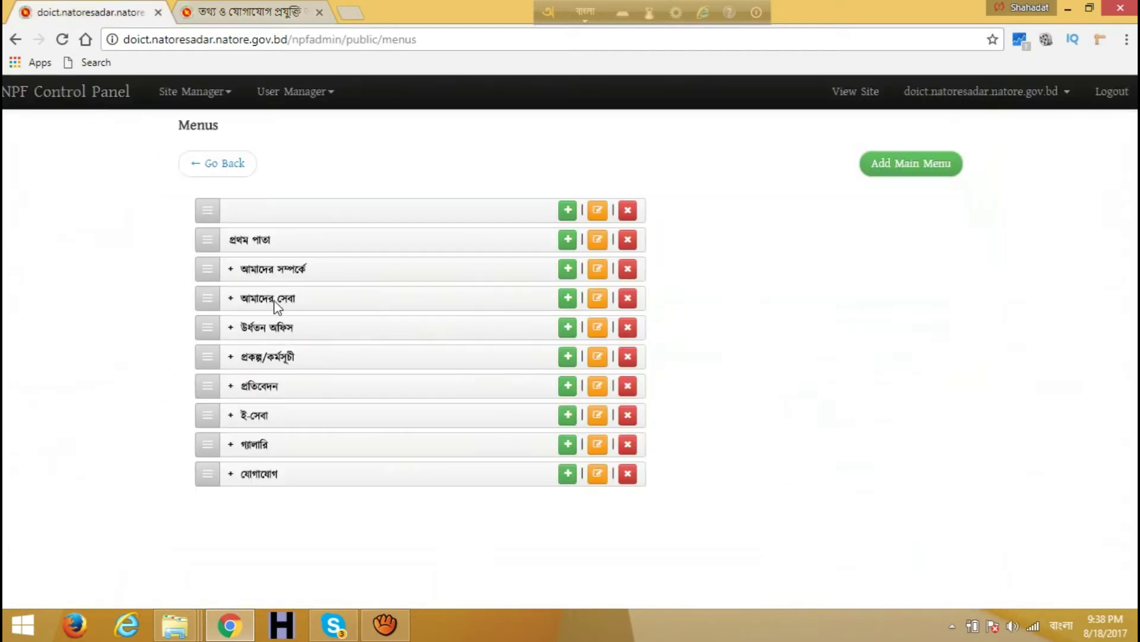
# Start a new submenu item under আমাদের সেবা with the Bengali title শেখ রাসেল ডিজিটাল ল্যাবের তালিকা
pyautogui.click(232, 299)
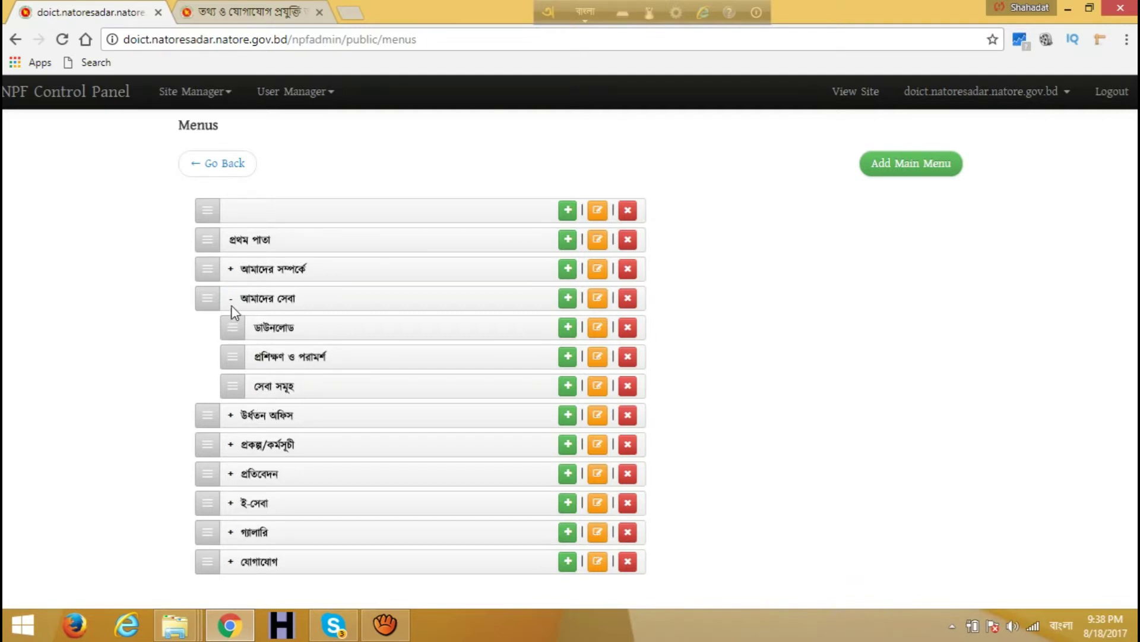
pyautogui.click(569, 299)
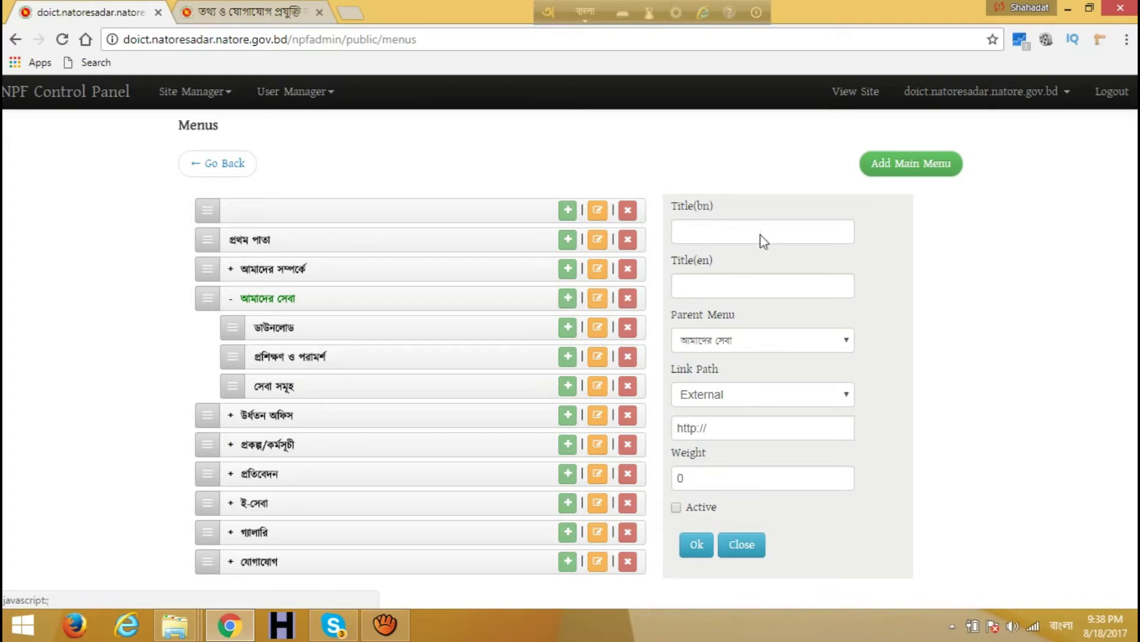
pyautogui.click(725, 236)
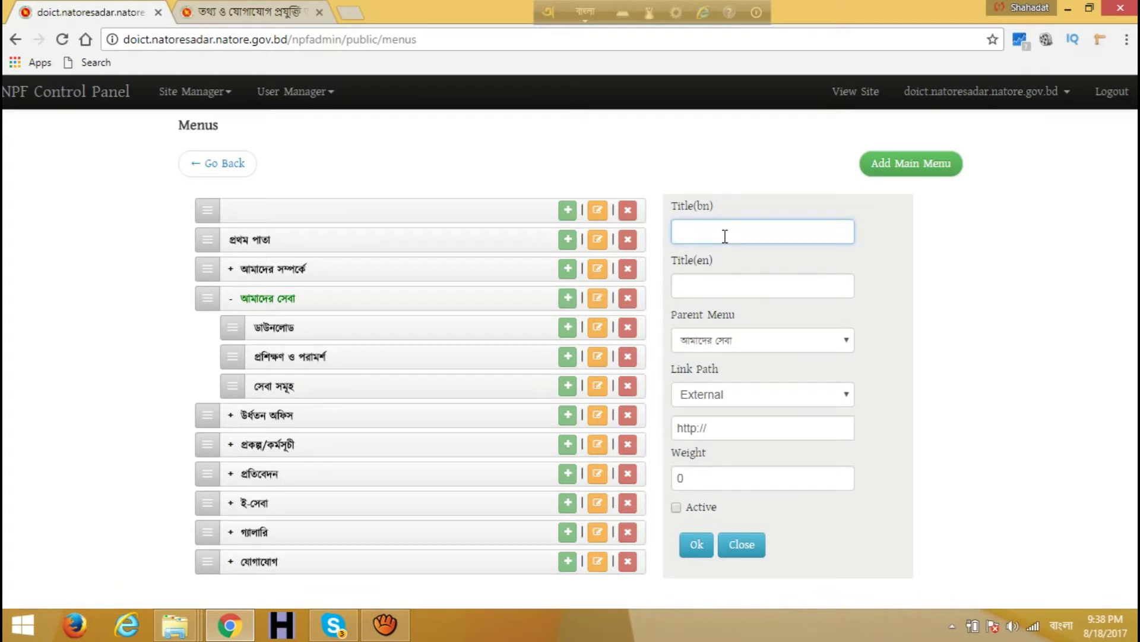
pyautogui.press('F12')
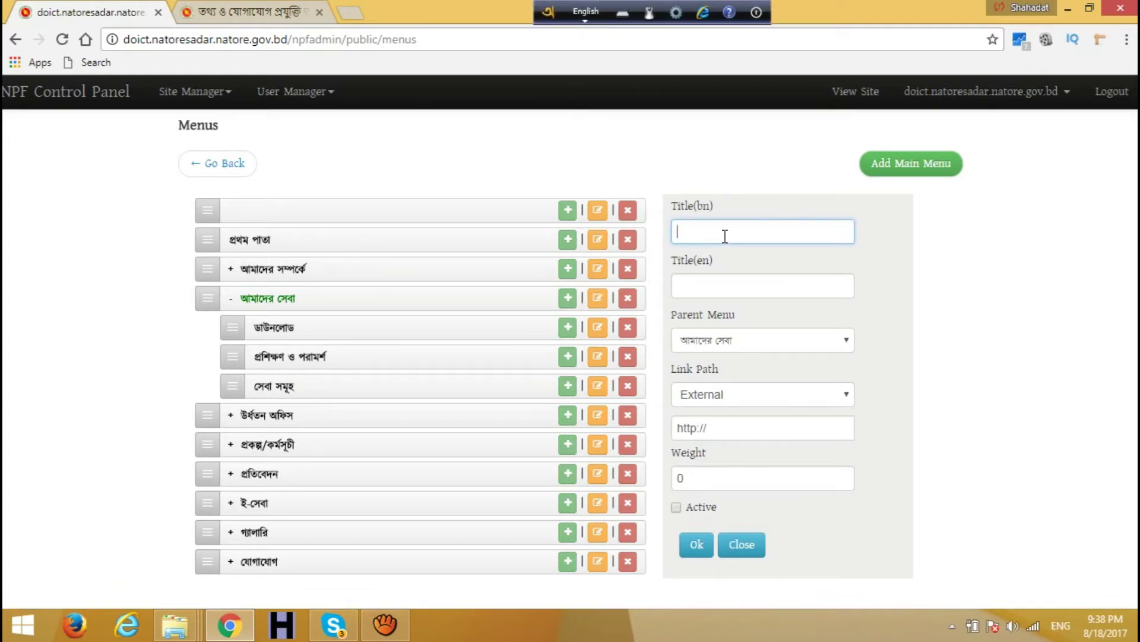
pyautogui.press('F12')
pyautogui.write('িজিটাল ল্যাবের তালিকা')
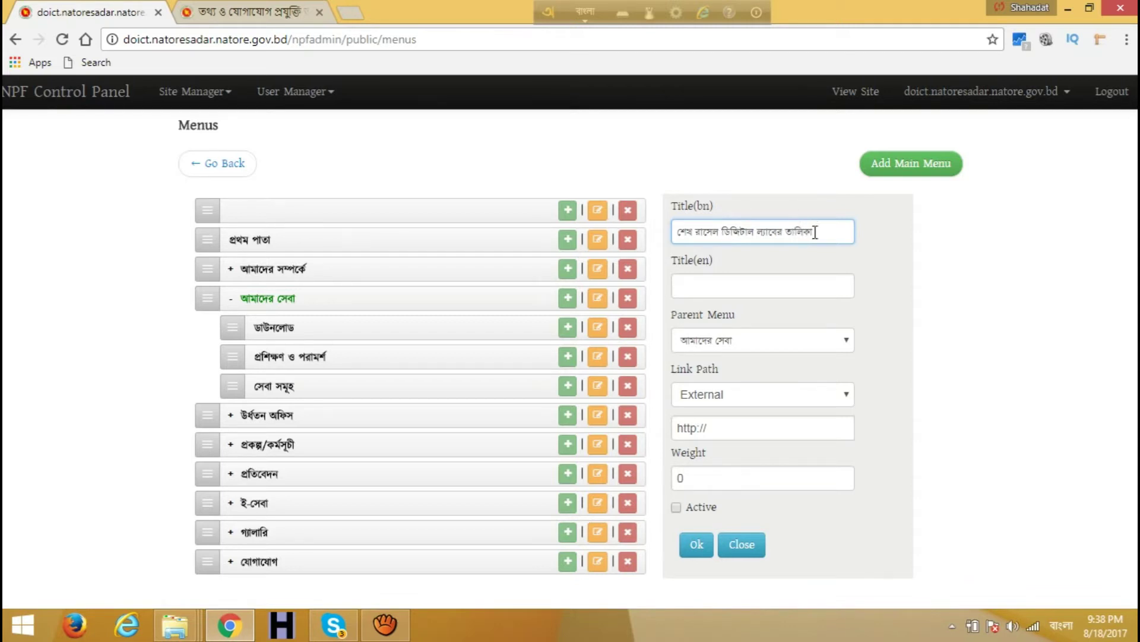
# Copy the new menu item's Bengali title and set its English title to "List of SRDL"
pyautogui.moveTo(815, 232); pyautogui.dragTo(635, 252)
pyautogui.hotkey('ctrl', 'c')
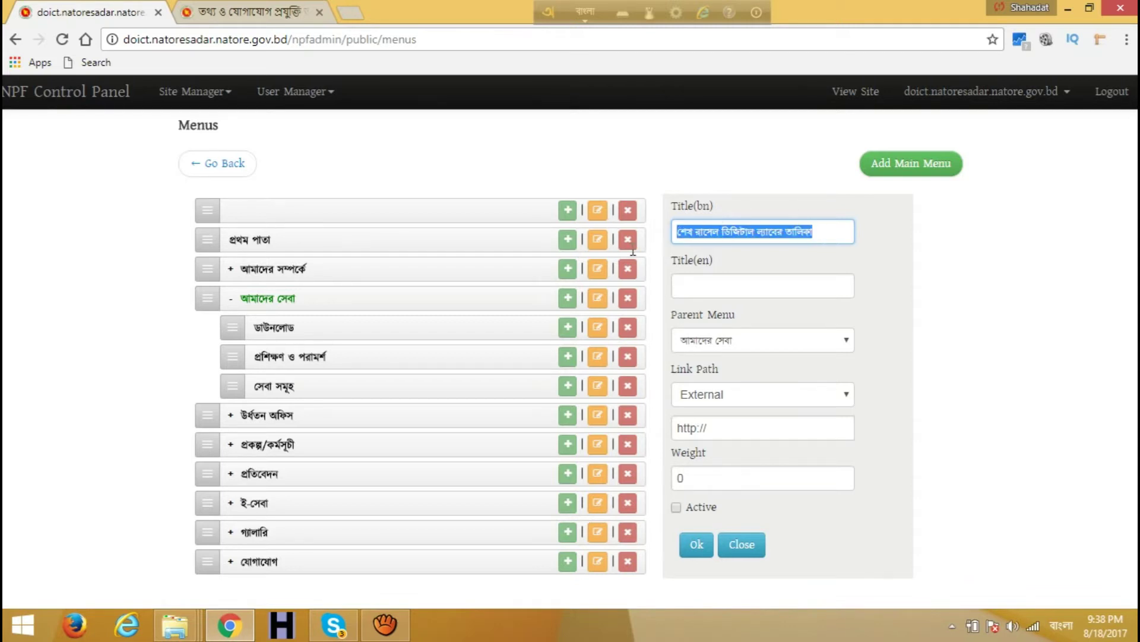
pyautogui.click(705, 295)
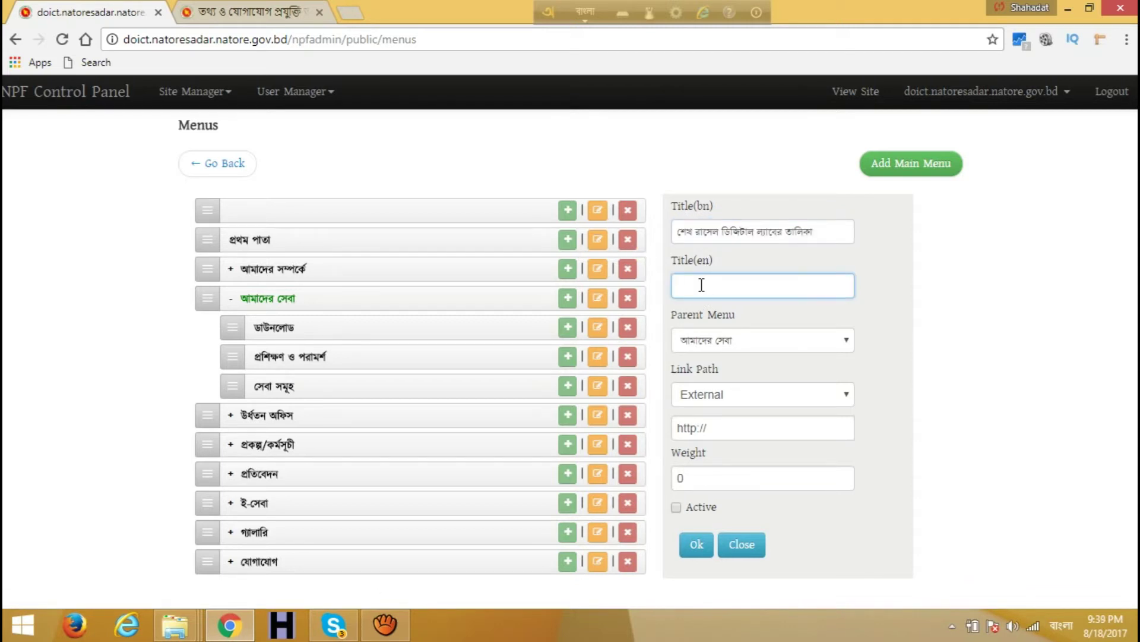
pyautogui.press('F12')
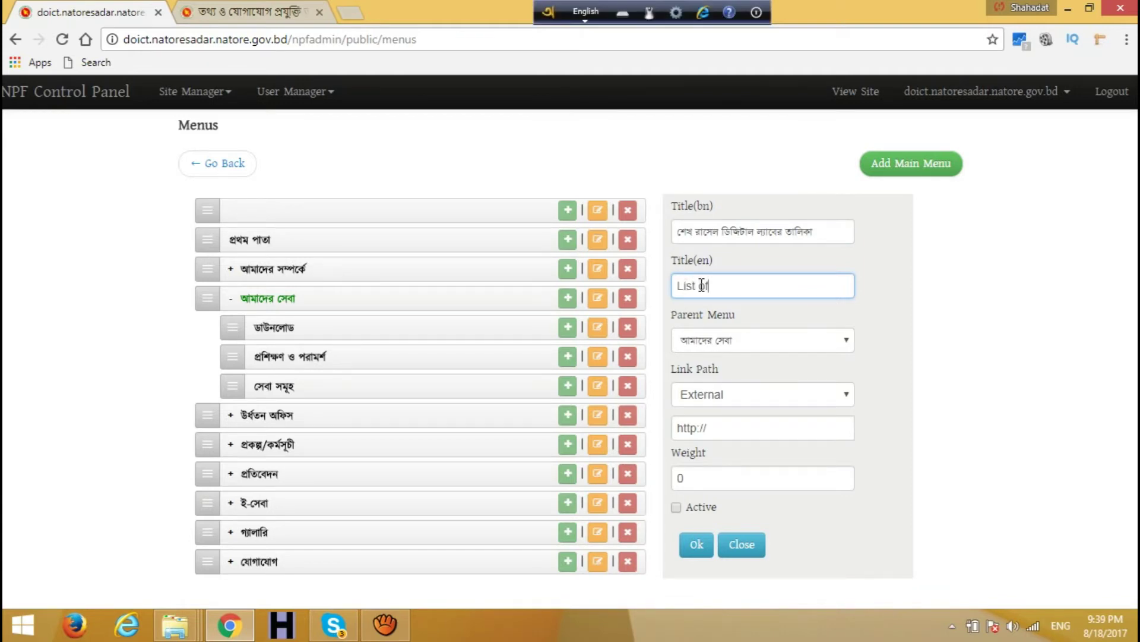
pyautogui.write('List of SRDL')
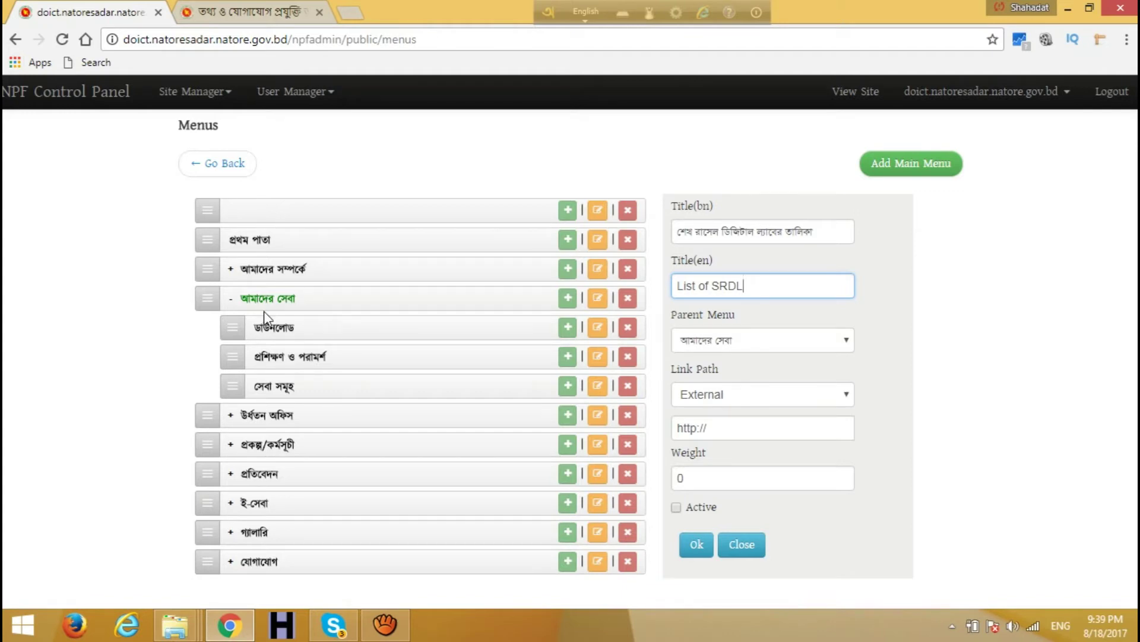
# Set the new menu item's weight to 3, checking the order of the আমাদের সেবা submenus in the list and on the public site
pyautogui.moveTo(255, 328); pyautogui.dragTo(304, 327)
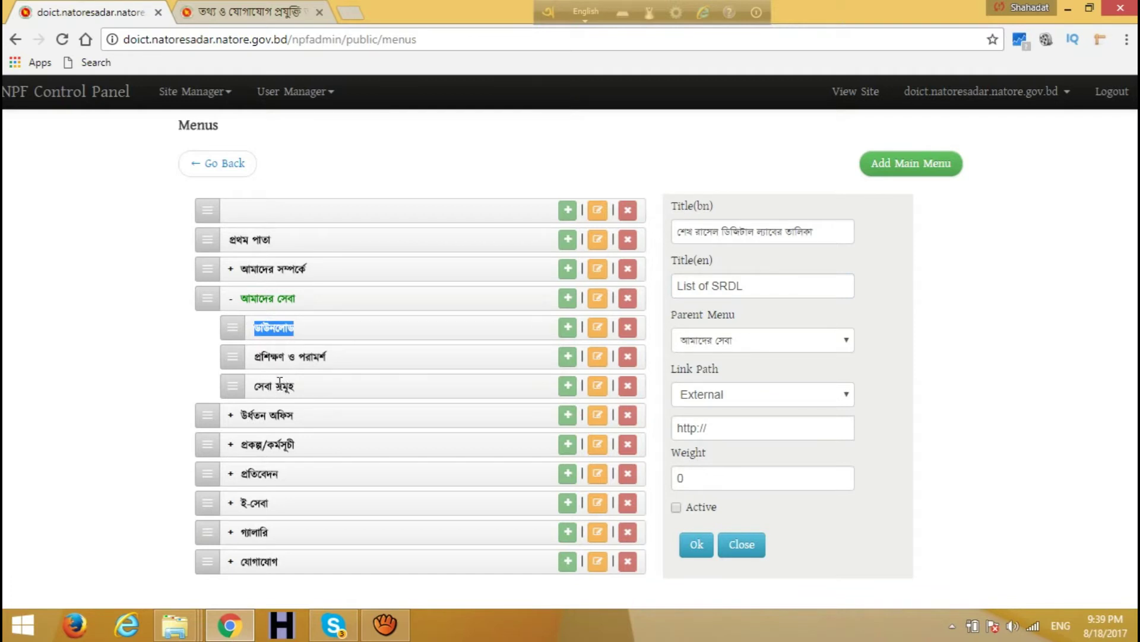
pyautogui.click(261, 328)
pyautogui.moveTo(259, 329); pyautogui.dragTo(287, 390)
pyautogui.doubleClick(689, 477)
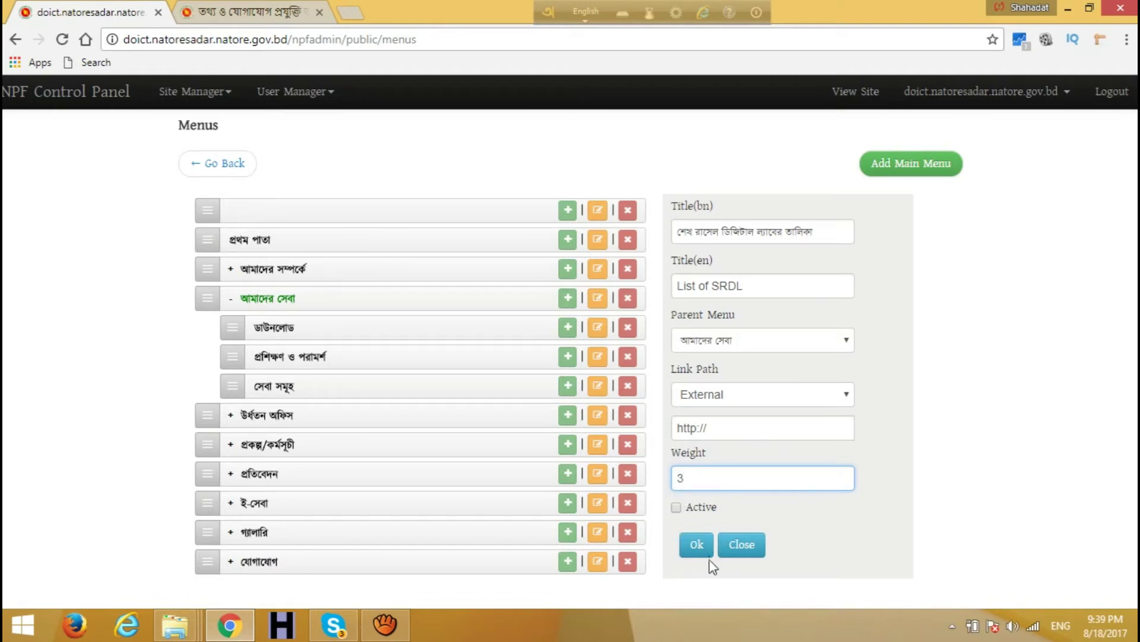
pyautogui.click(231, 11)
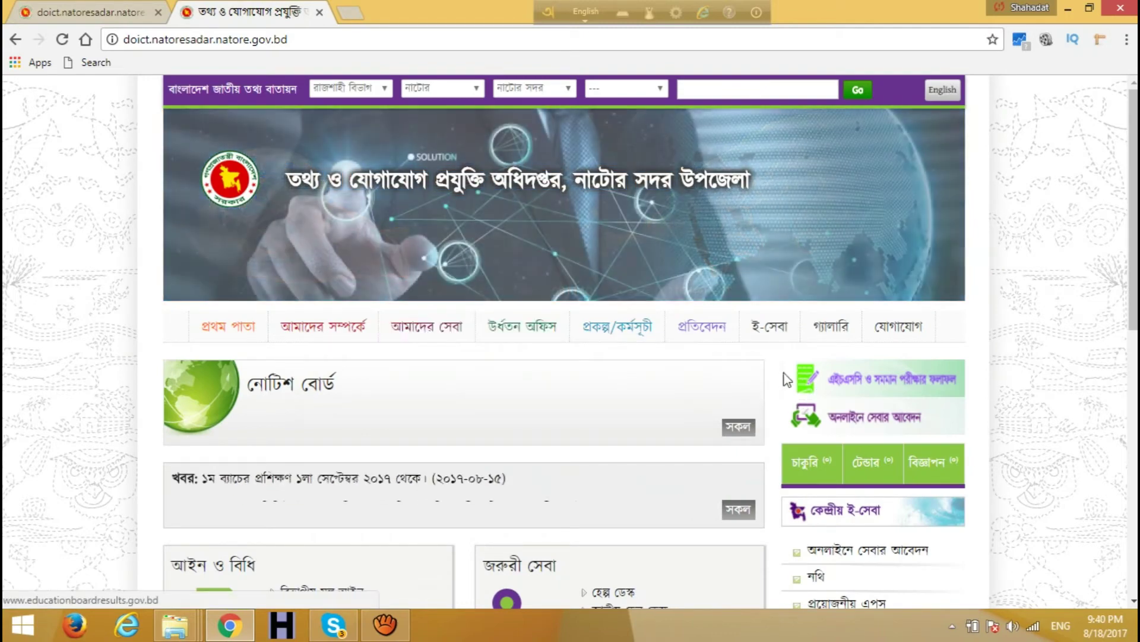
pyautogui.moveTo(432, 325)
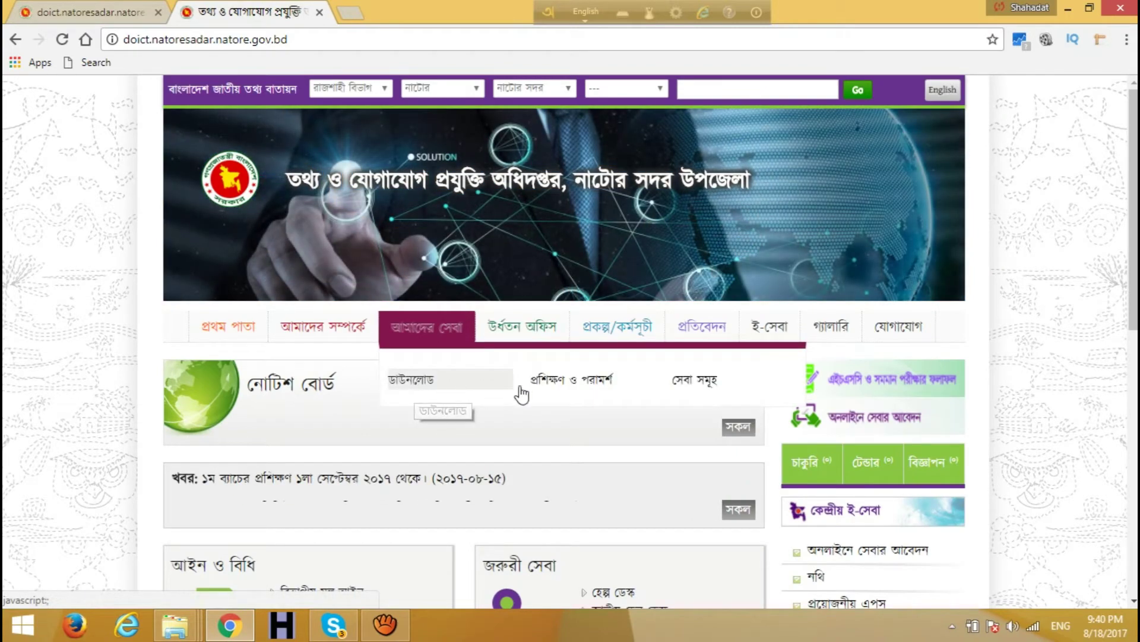
pyautogui.hotkey('ctrl', 'shift', 'Tab')
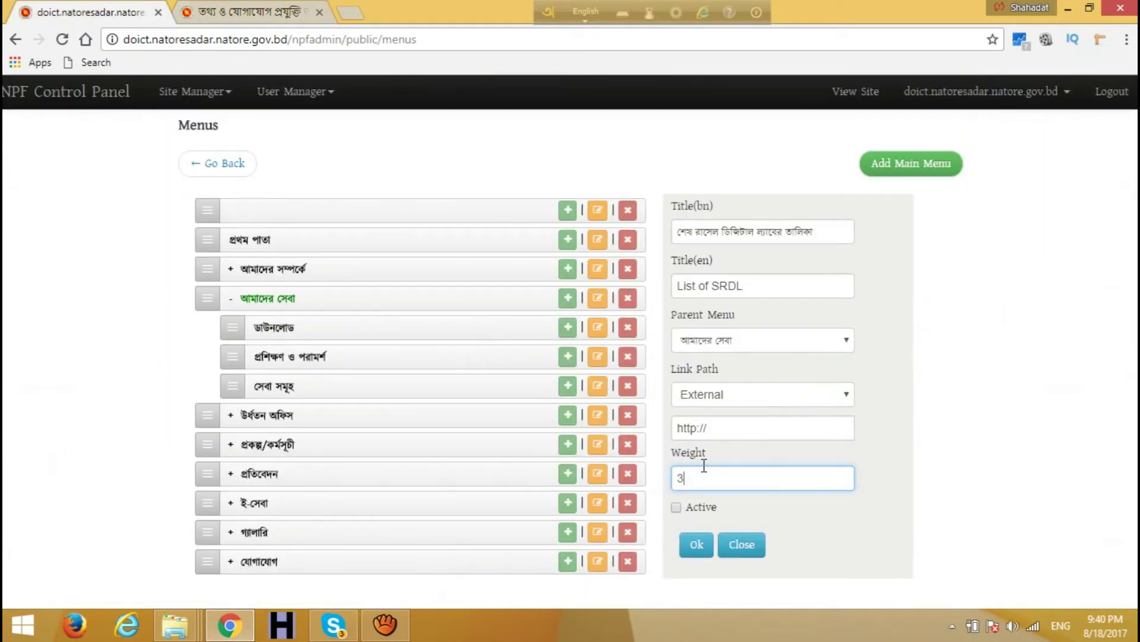
# Mark the new submenu item as active and save it
pyautogui.click(676, 509)
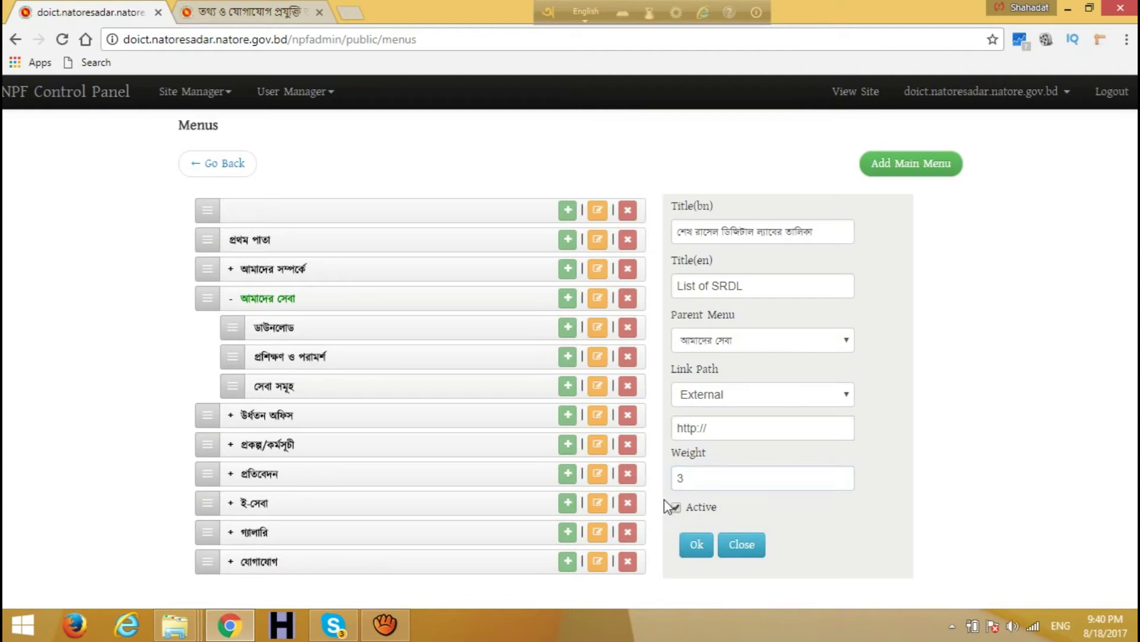
pyautogui.click(701, 545)
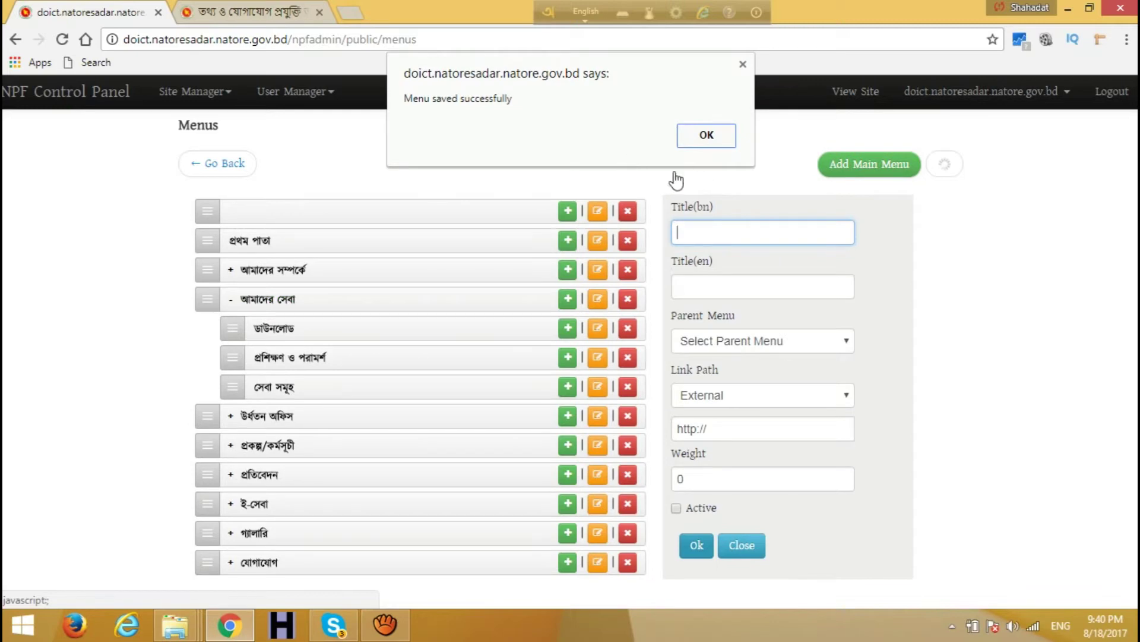
pyautogui.click(707, 125)
# Reload the public site and compare its navigation menu with the updated menu list
pyautogui.click(264, 12)
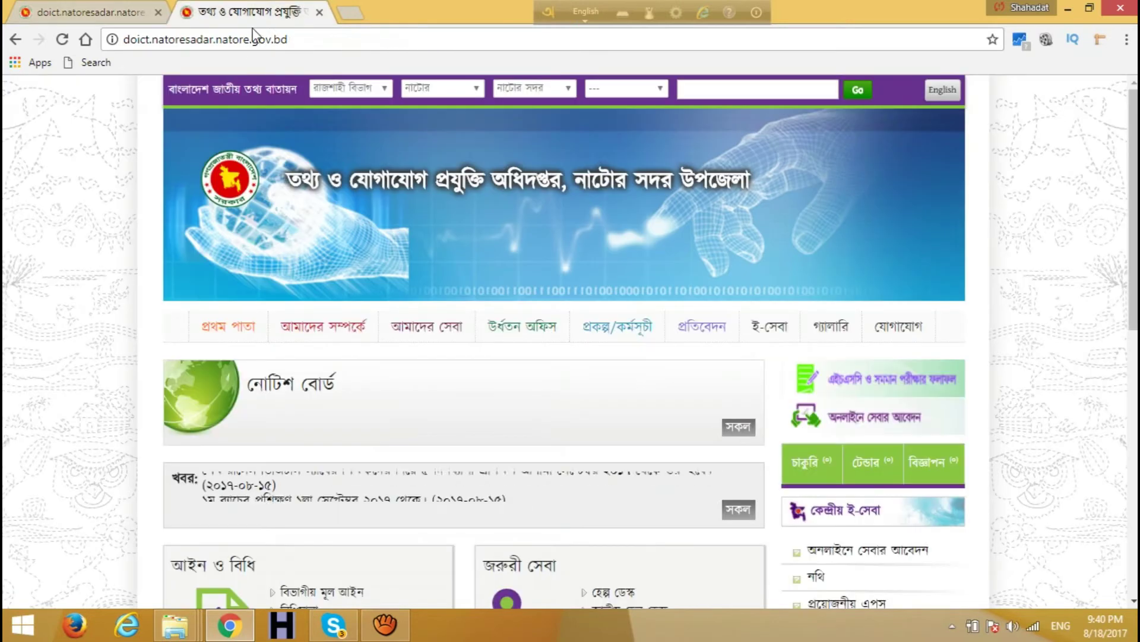
pyautogui.rightClick(246, 8)
pyautogui.click(281, 48)
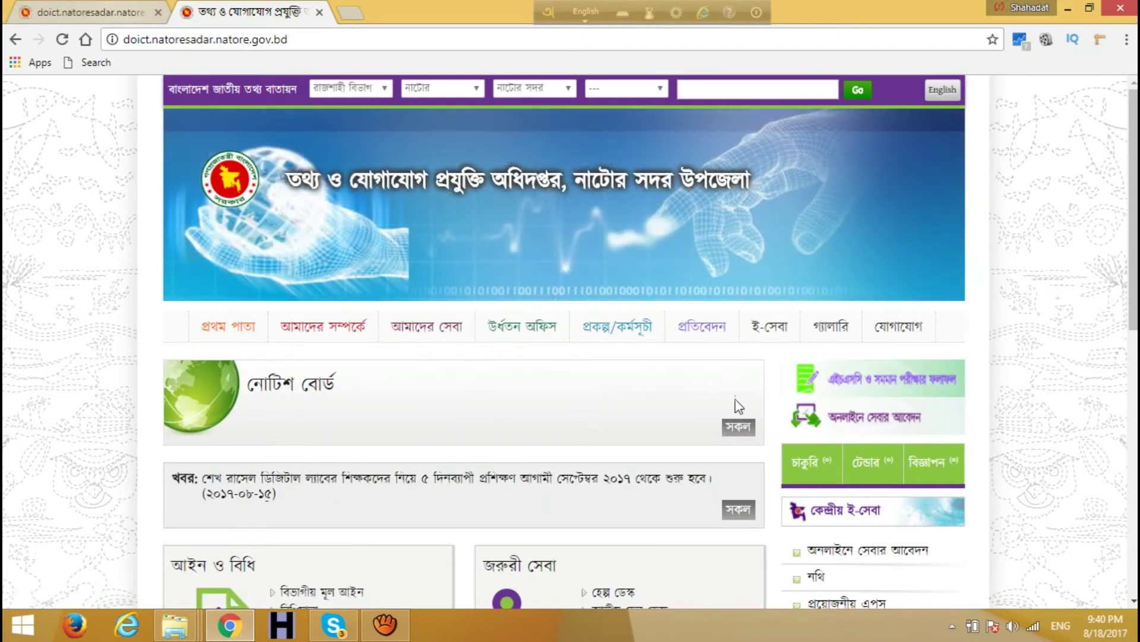
pyautogui.click(98, 7)
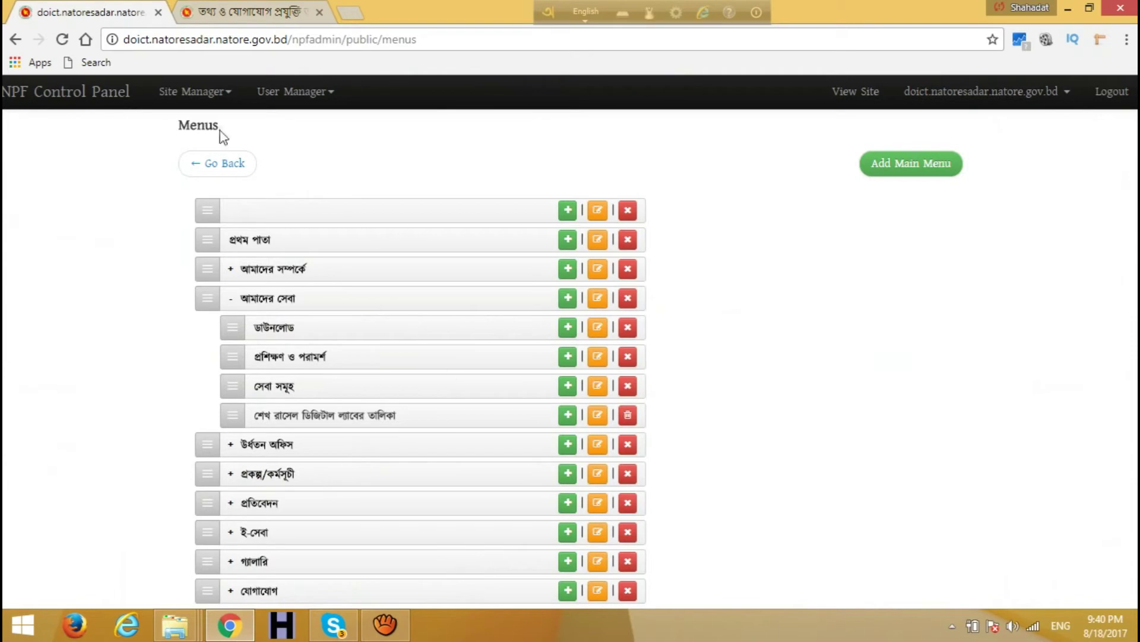
pyautogui.click(241, 7)
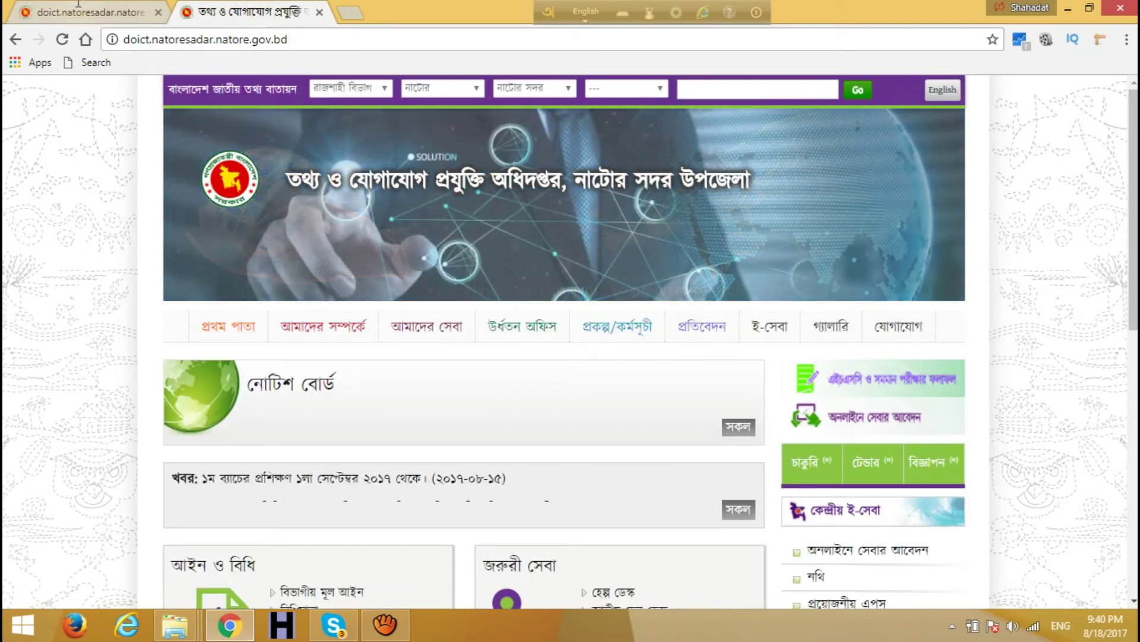
pyautogui.click(95, 12)
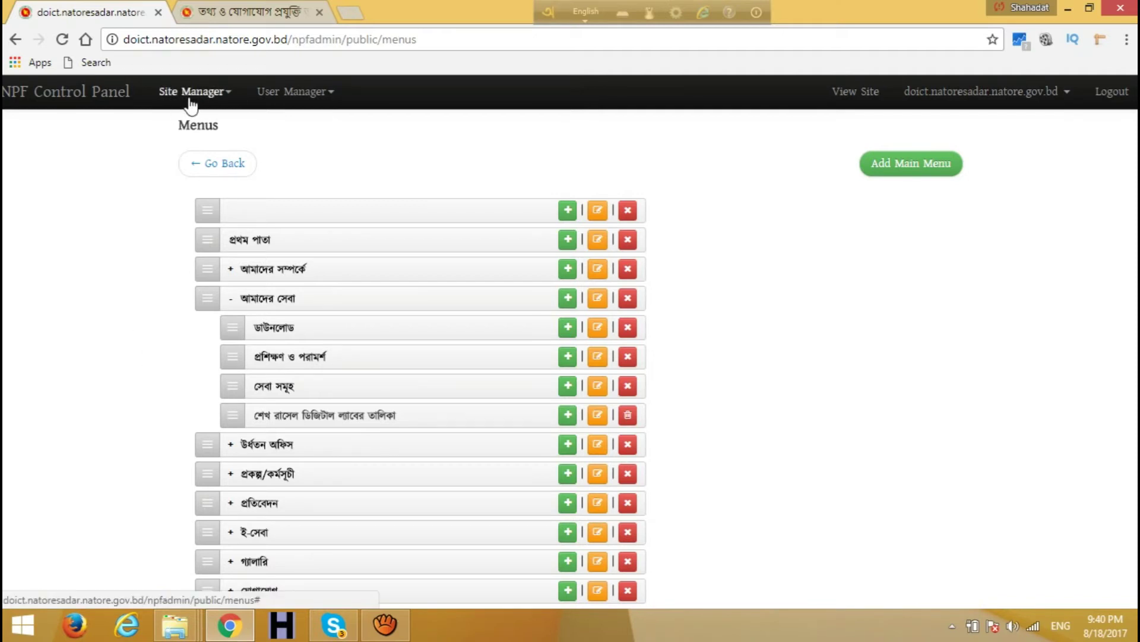
# Open the পাতা content type from the site's contents and start creating a new page
pyautogui.click(211, 100)
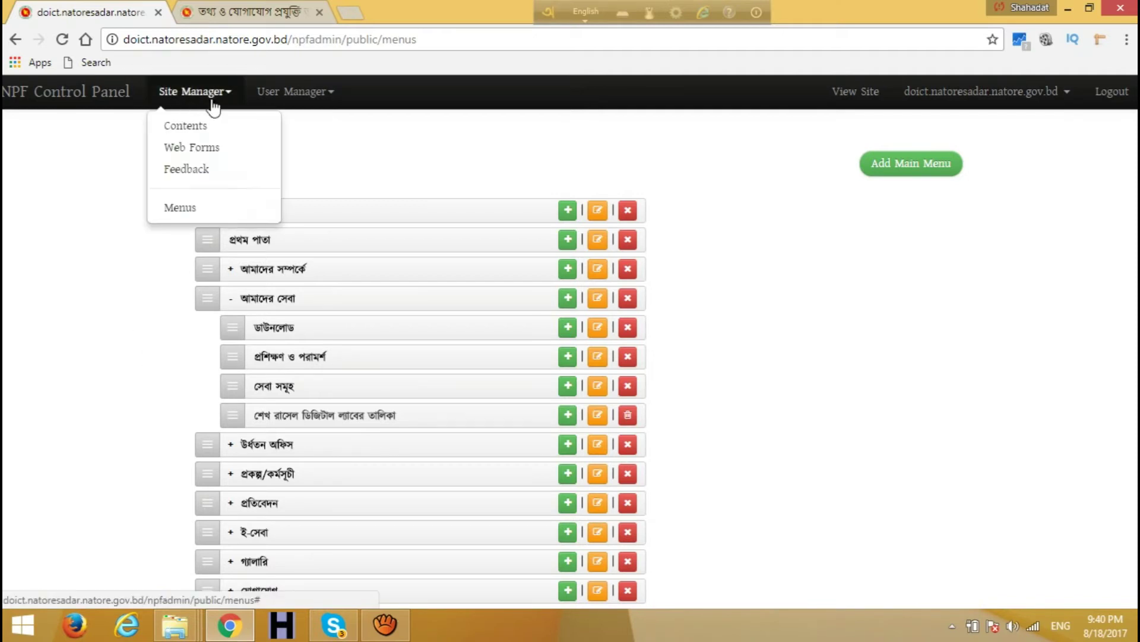
pyautogui.click(203, 131)
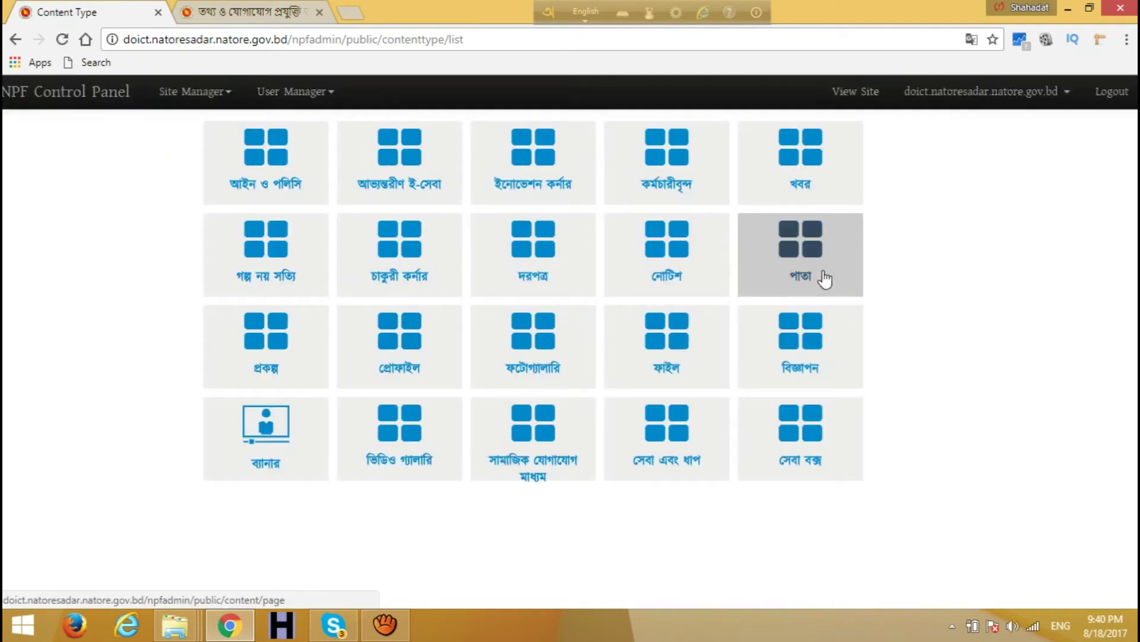
pyautogui.click(813, 279)
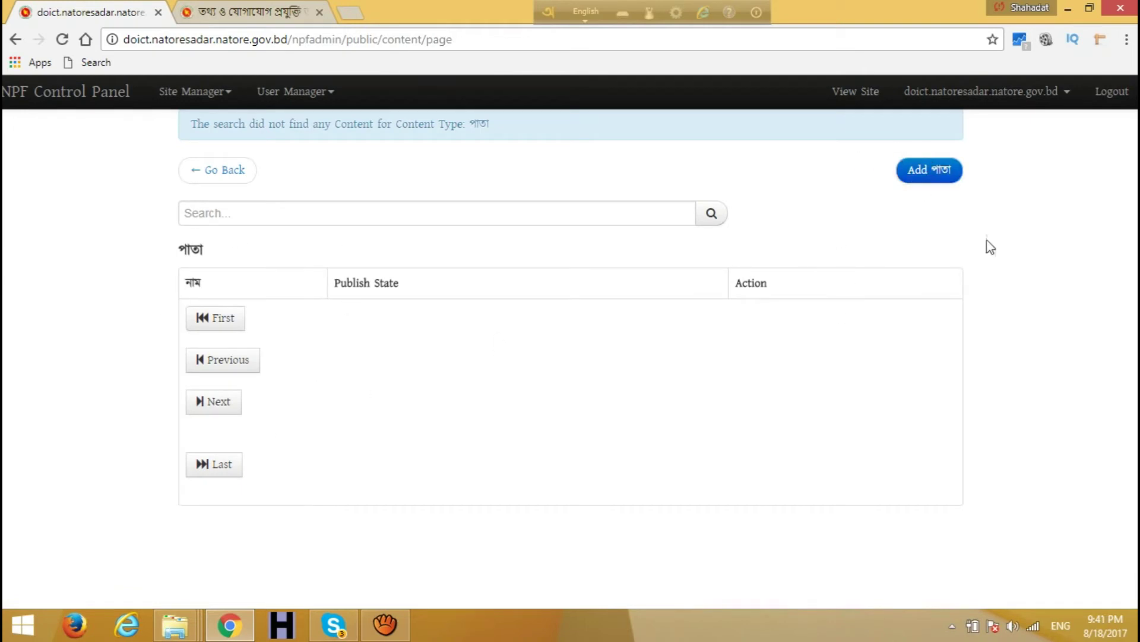
pyautogui.click(923, 173)
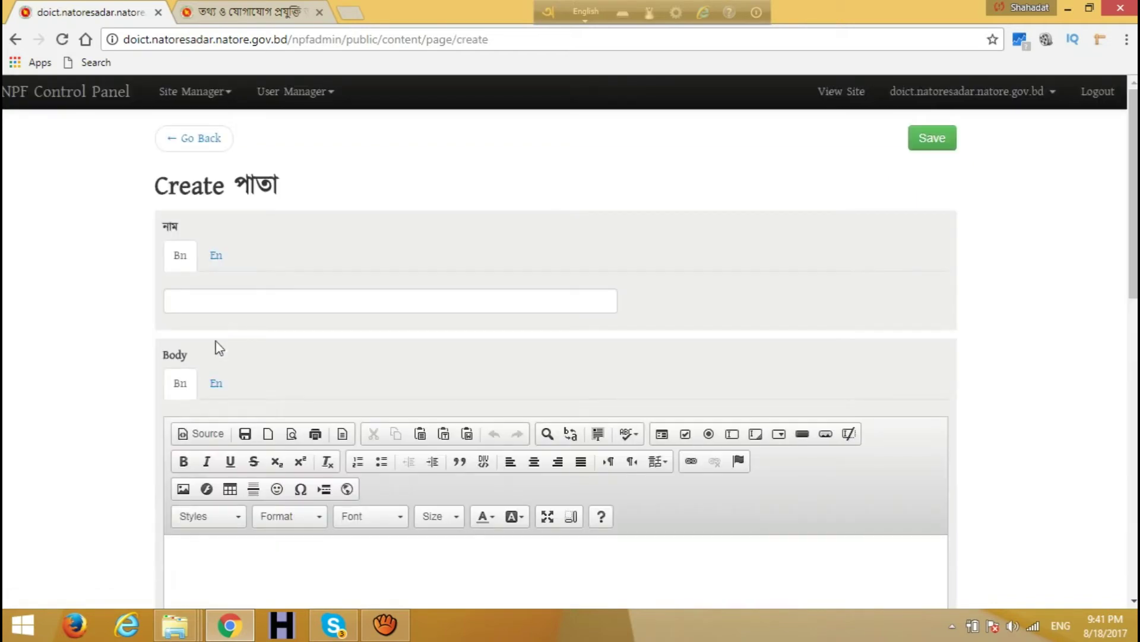
# Name the page শেখ রাসেল ডিজিটাল ল্যাবের তালিকা in Bengali and "List of SRDL" in English
pyautogui.click(222, 303)
pyautogui.hotkey('ctrl', 'v')
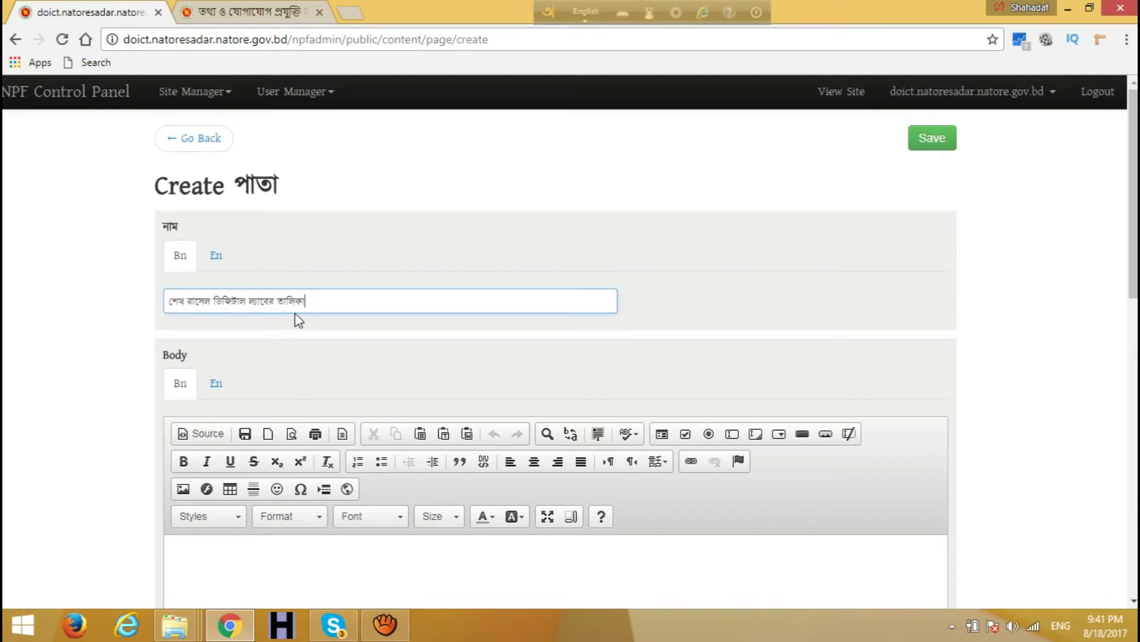
pyautogui.click(216, 256)
pyautogui.click(235, 300)
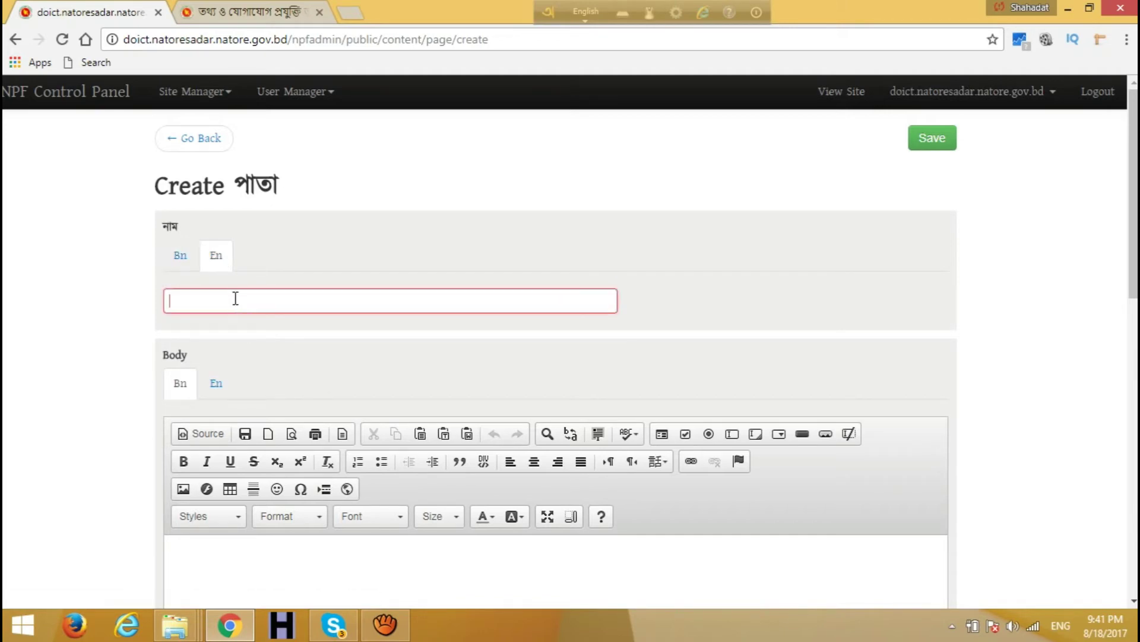
pyautogui.write('List of SRDL')
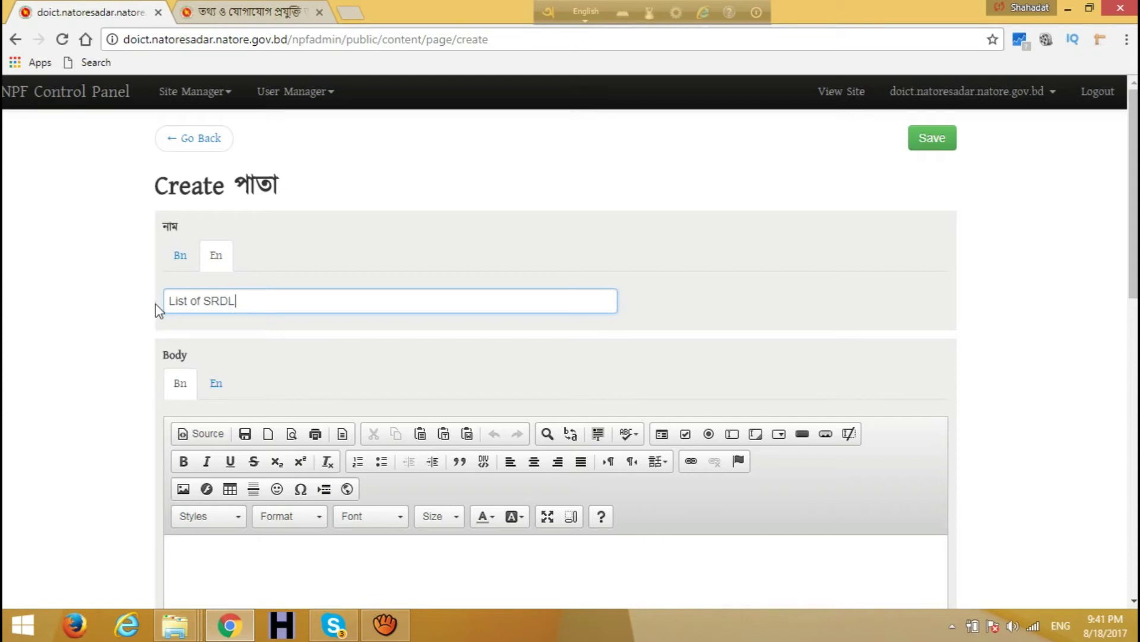
# Attach the file শেখ রাসেল ডিজিটাল ল্যাবের তালিকা.pdf to the new page's single সংযুক্তি field
pyautogui.scroll(-9, 156, 304)
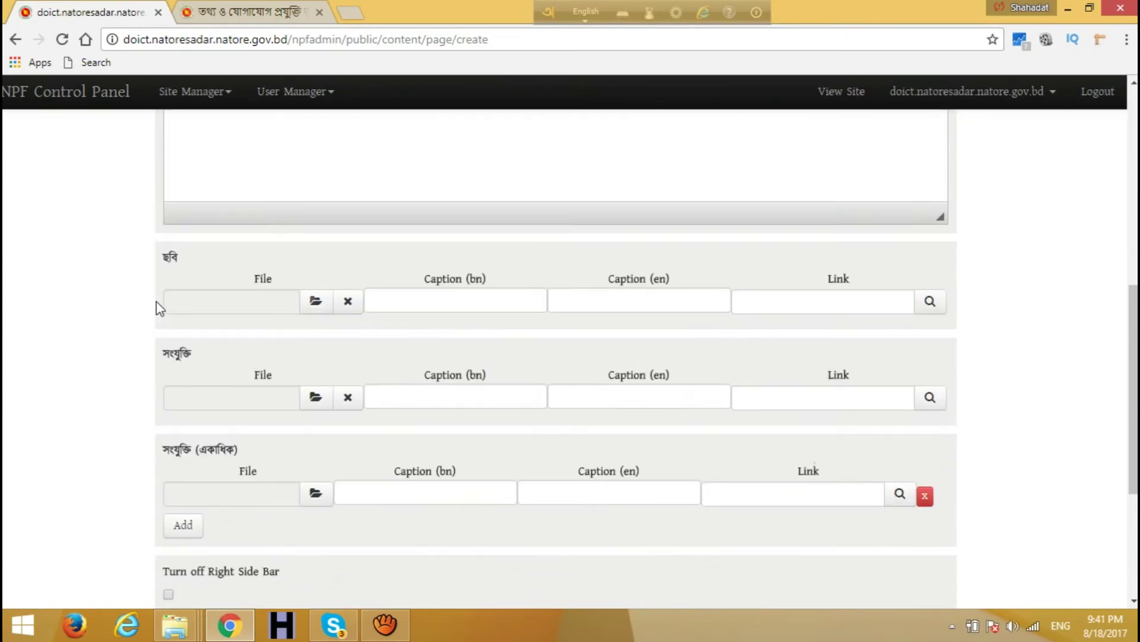
pyautogui.scroll(-1, 156, 301)
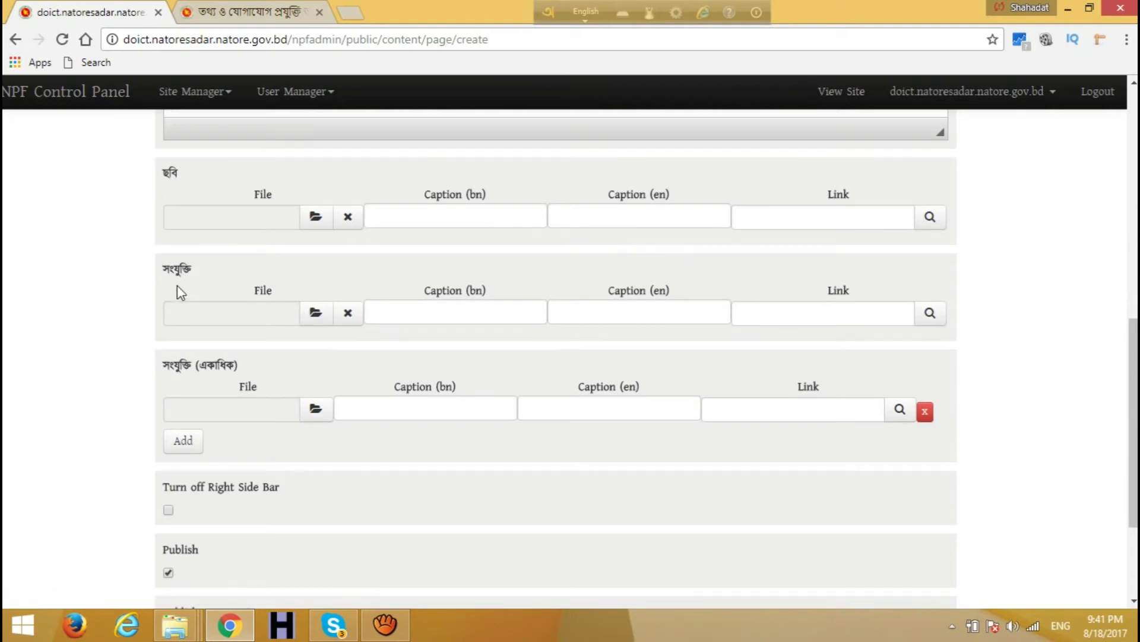
pyautogui.click(317, 314)
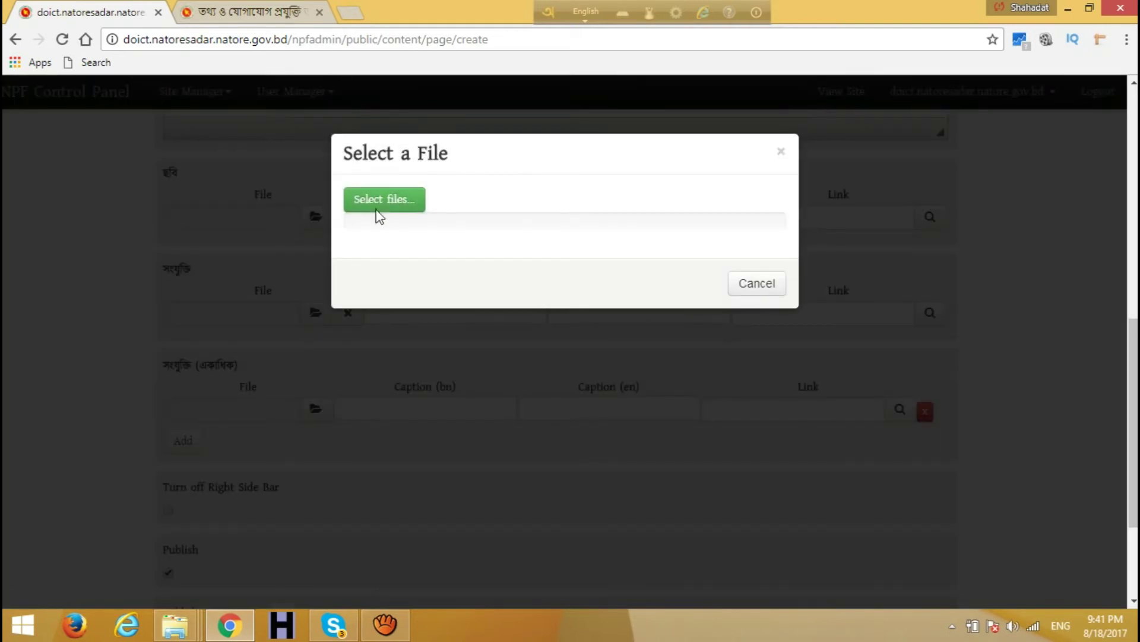
pyautogui.click(378, 209)
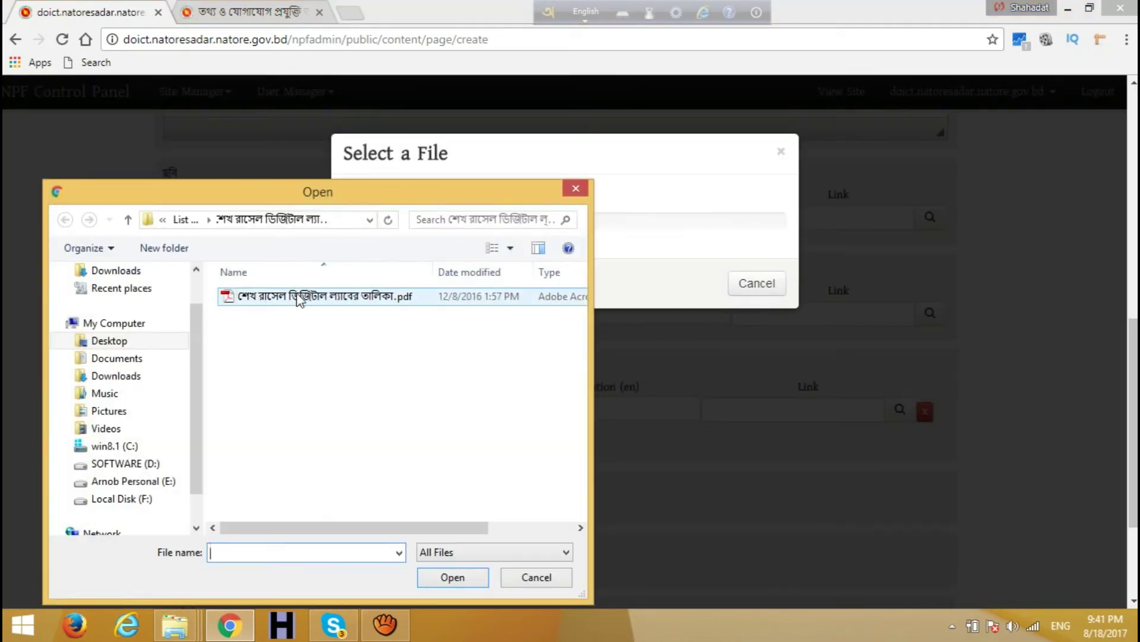
pyautogui.click(385, 297)
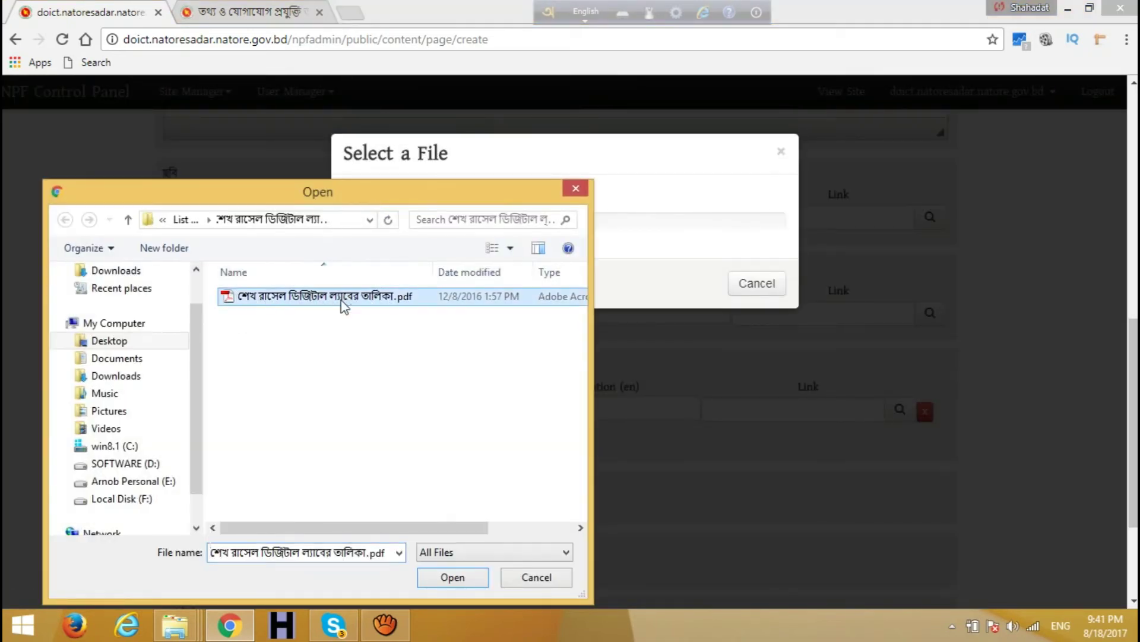
pyautogui.click(453, 577)
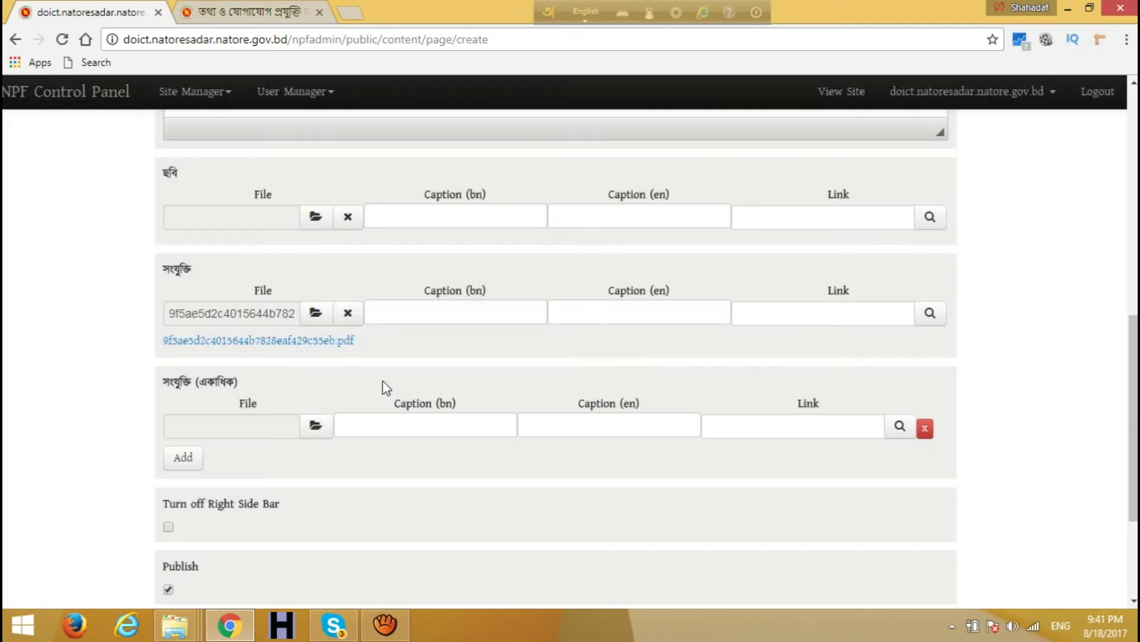
# Review the new page's publishing options, save it, and check its entry in the পাতা list
pyautogui.scroll(-3, 377, 354)
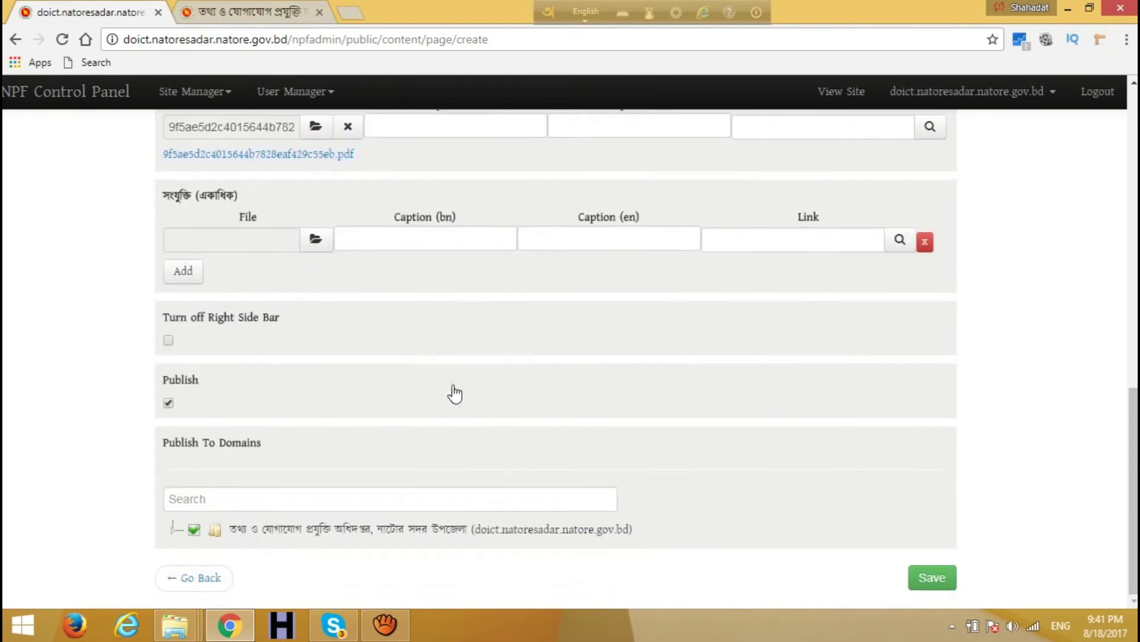
pyautogui.scroll(15, 475, 404)
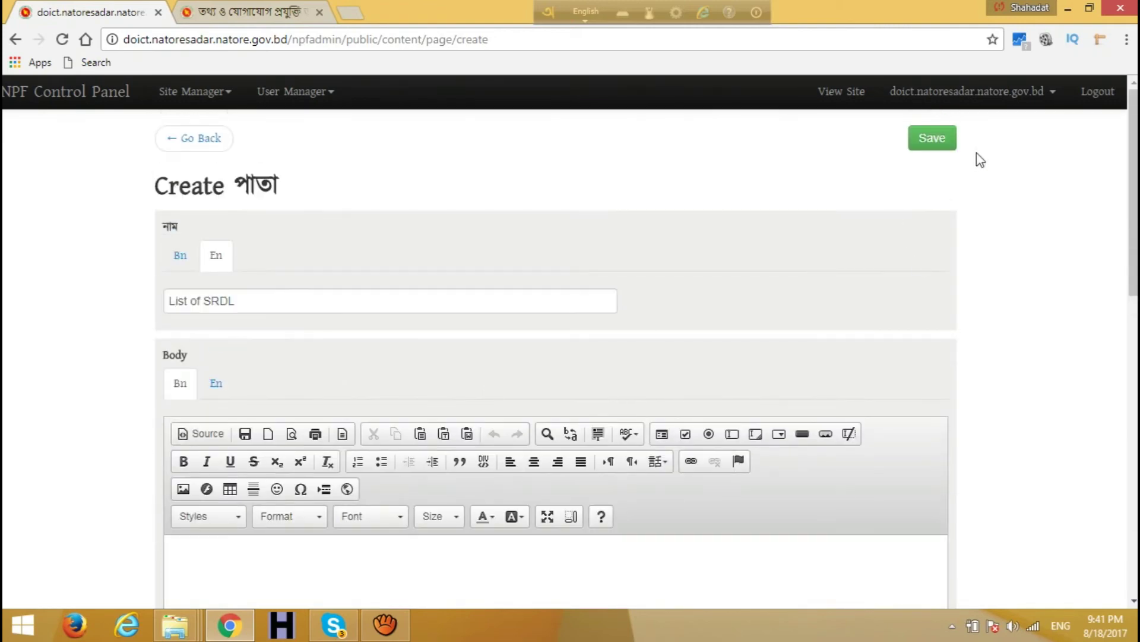
pyautogui.click(933, 143)
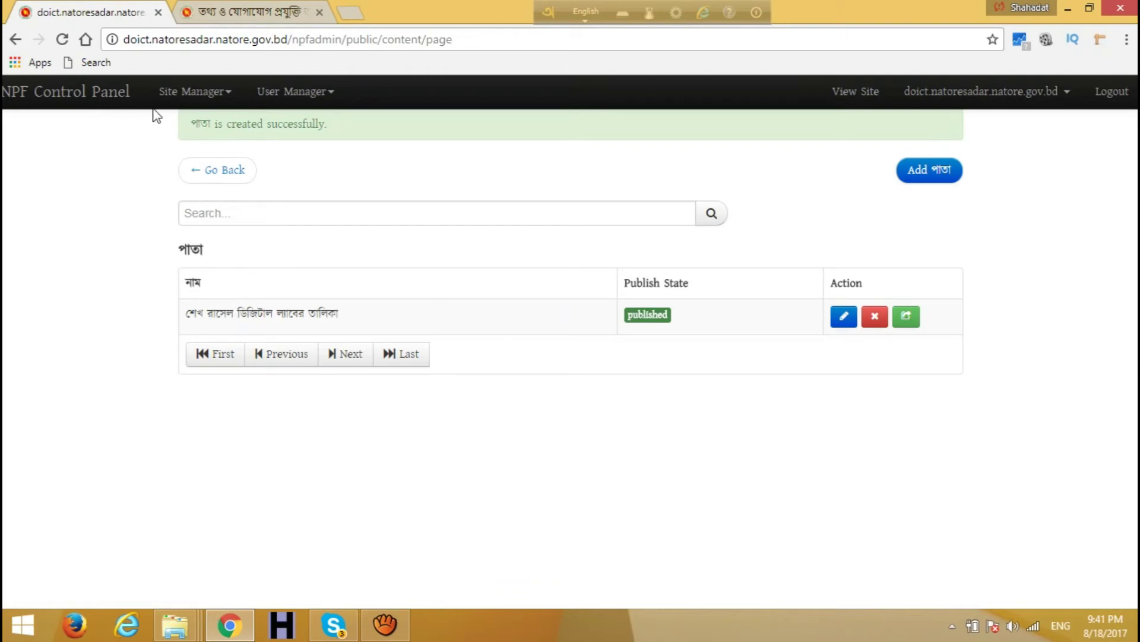
pyautogui.moveTo(181, 321); pyautogui.dragTo(289, 315)
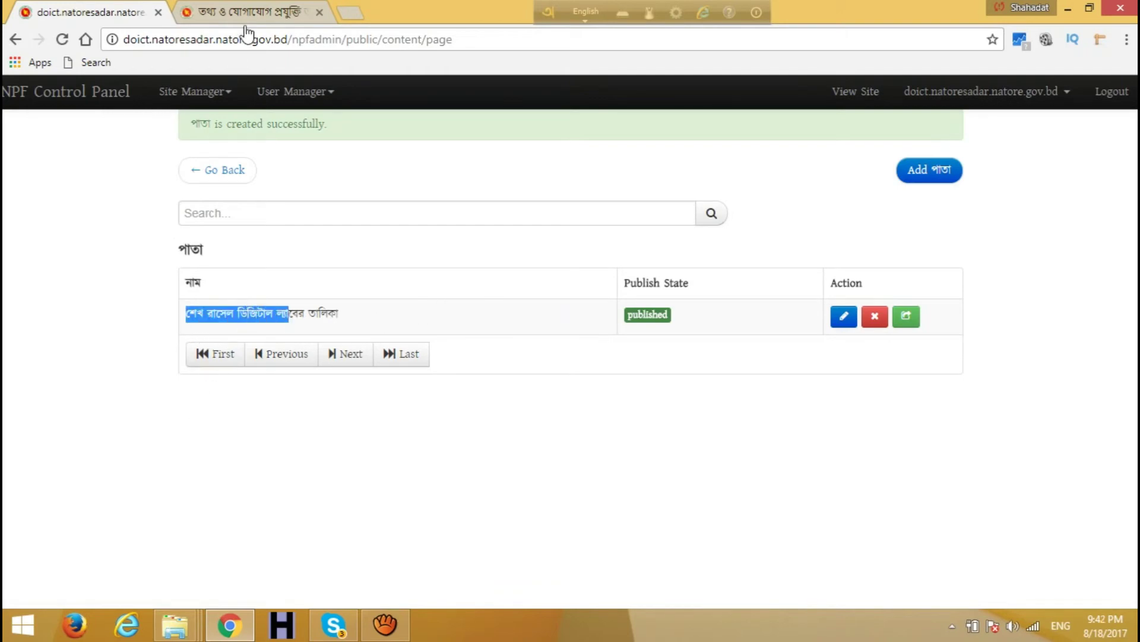
# On the public site, open শেখ রাসেল ডিজিটাল ল্যাবের তালিকা under আমাদের সেবা and read the page it leads to
pyautogui.click(249, 12)
pyautogui.moveTo(341, 343)
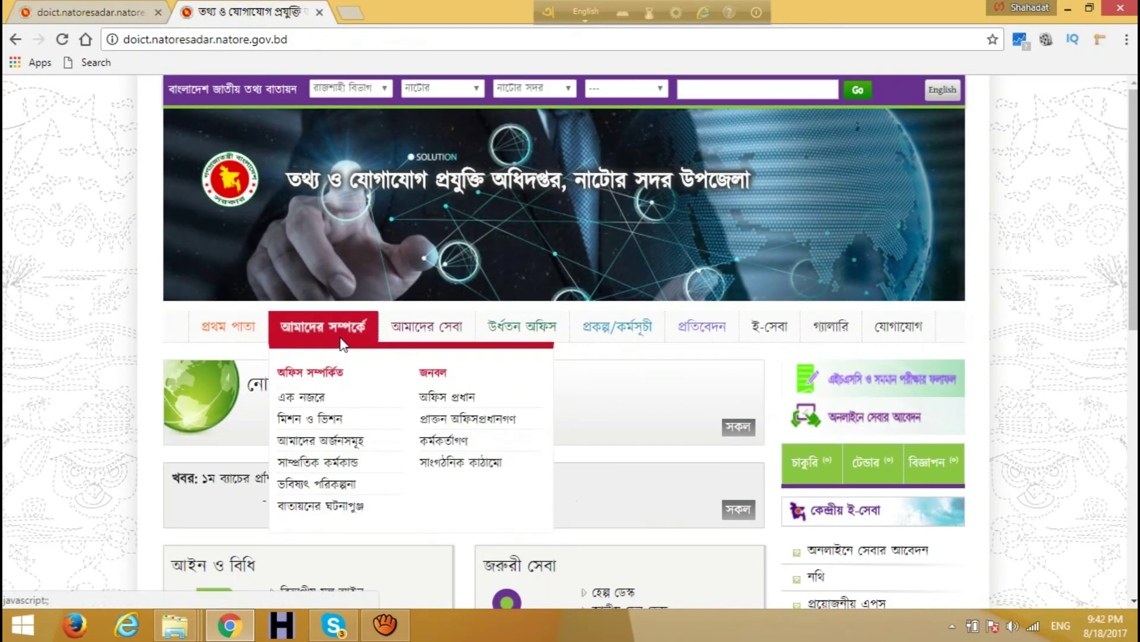
pyautogui.moveTo(419, 325)
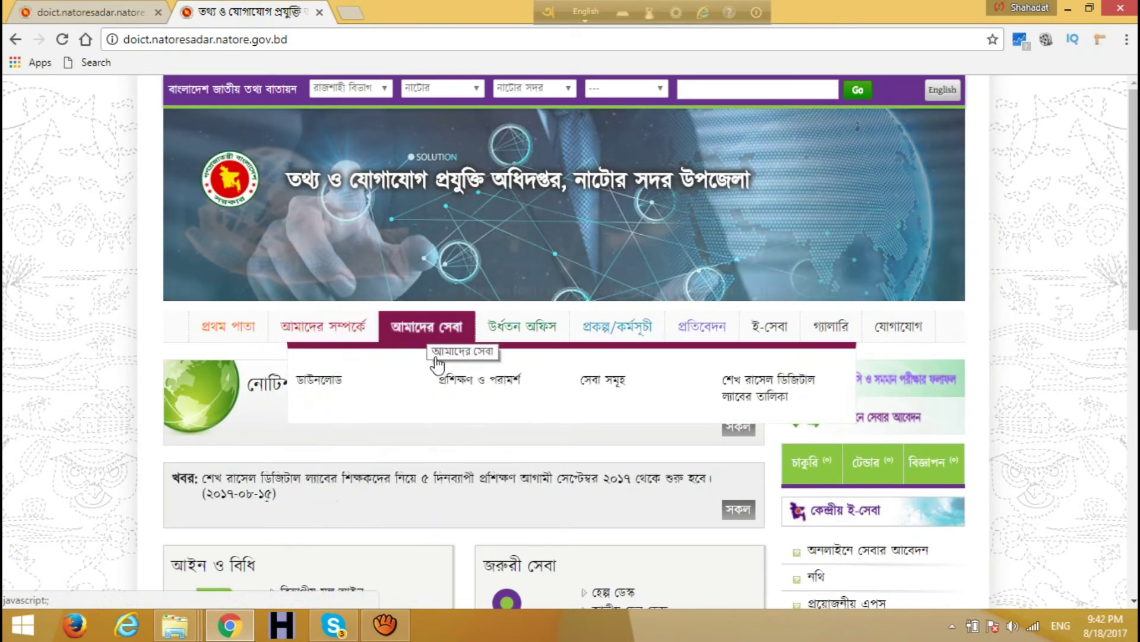
pyautogui.click(765, 385)
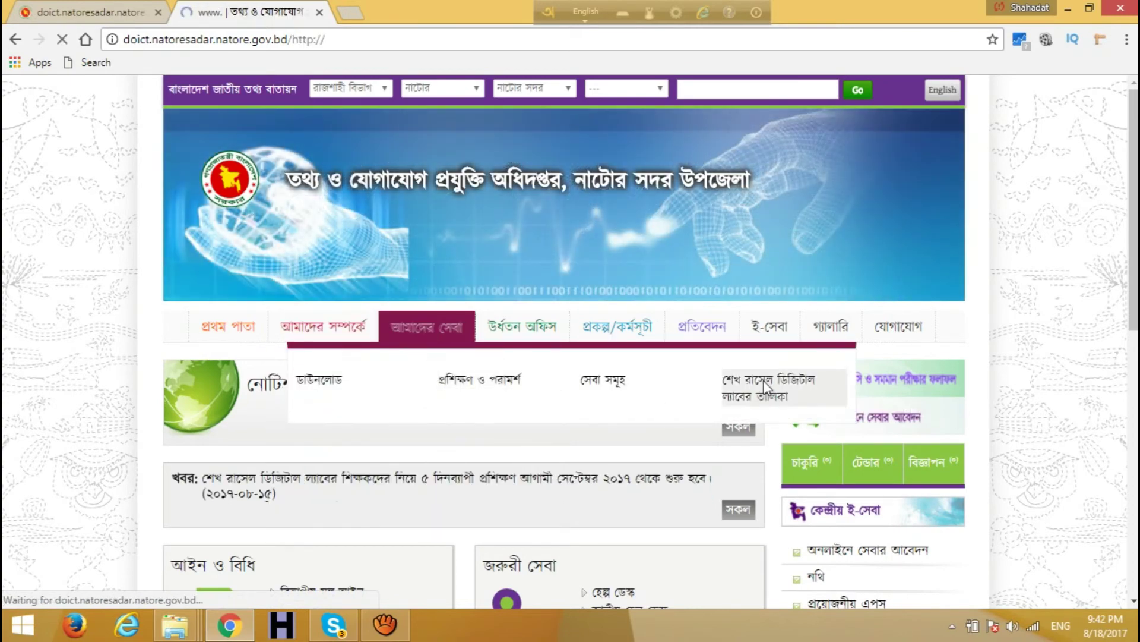
pyautogui.moveTo(171, 454); pyautogui.dragTo(504, 458)
pyautogui.scroll(-4, 364, 285)
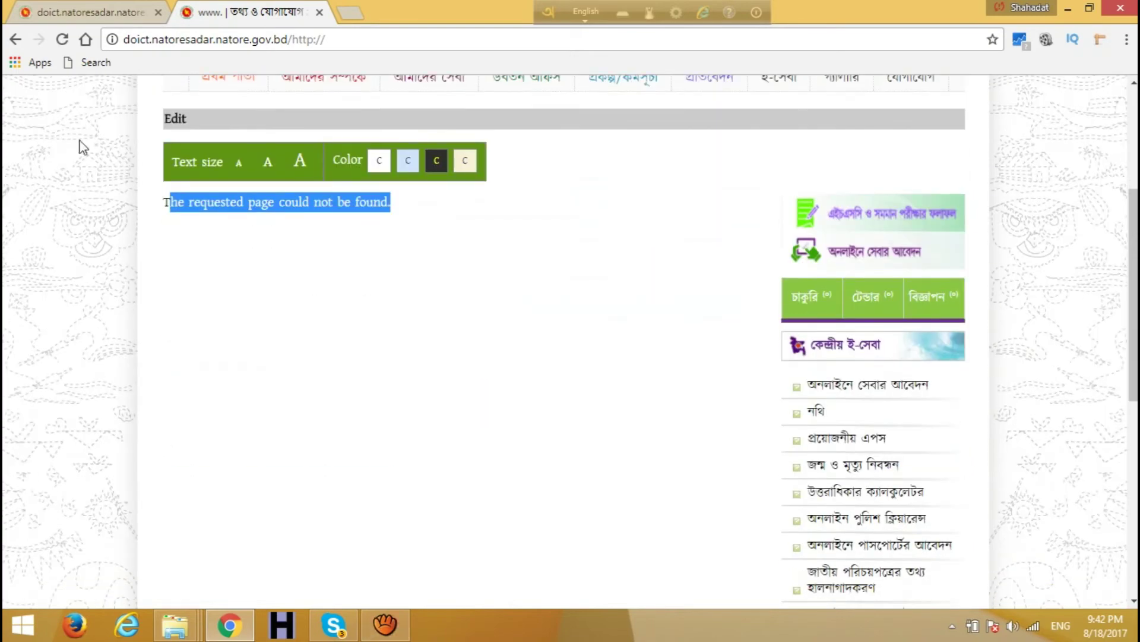
# Return to the control panel, open the site's menu list and expand the আমাদের সেবা submenu items
pyautogui.click(99, 9)
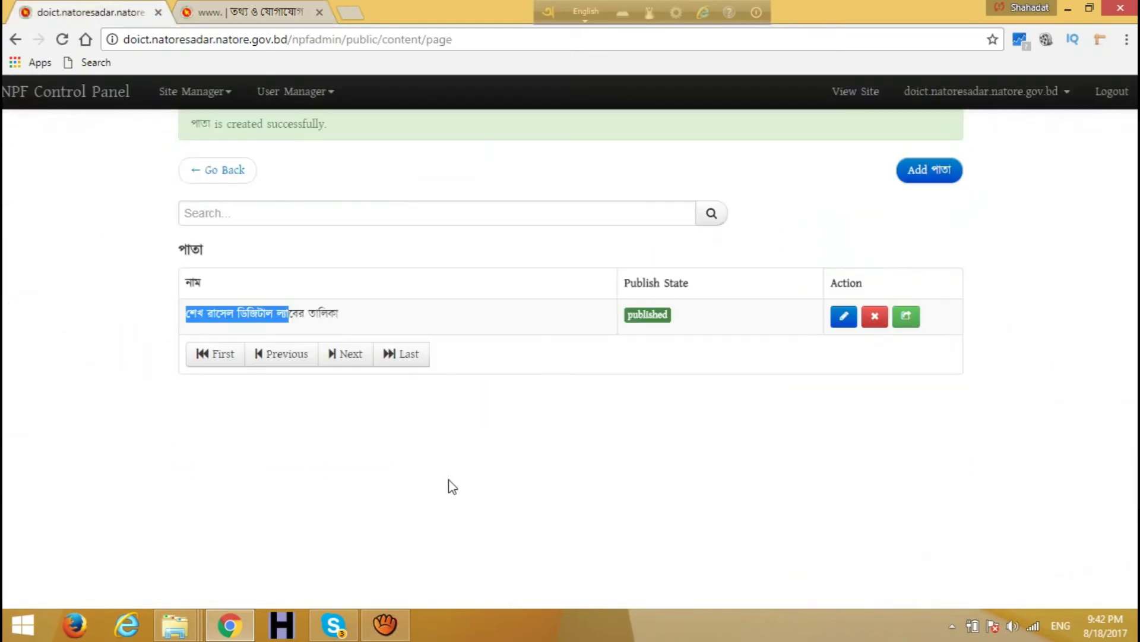
pyautogui.click(699, 456)
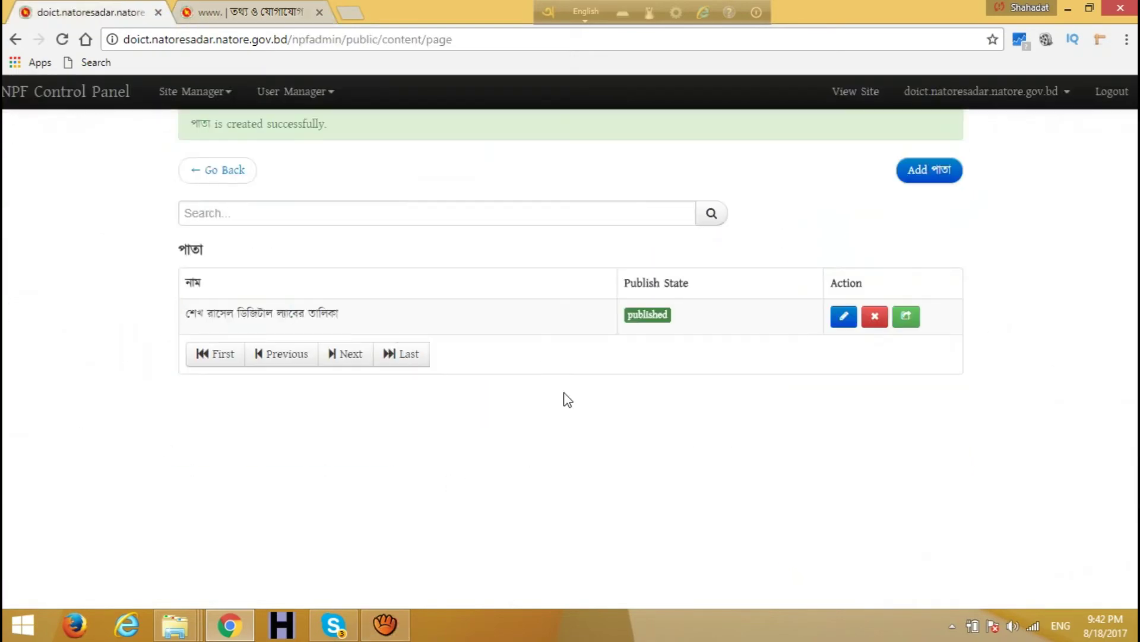
pyautogui.click(218, 7)
pyautogui.click(116, 8)
pyautogui.click(208, 94)
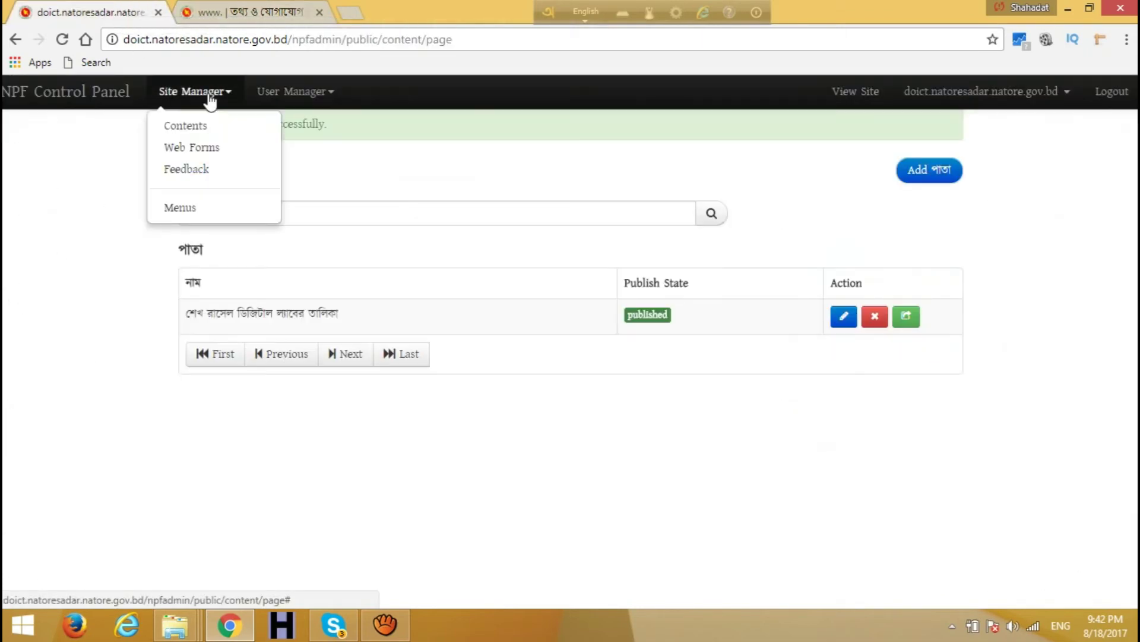
pyautogui.click(181, 209)
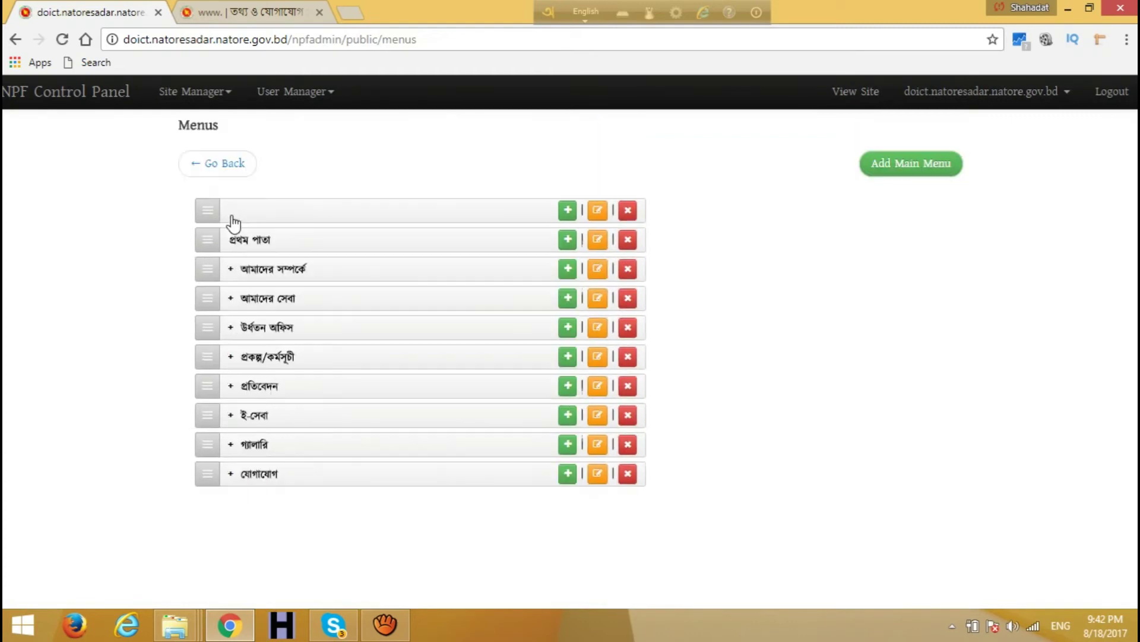
pyautogui.click(231, 299)
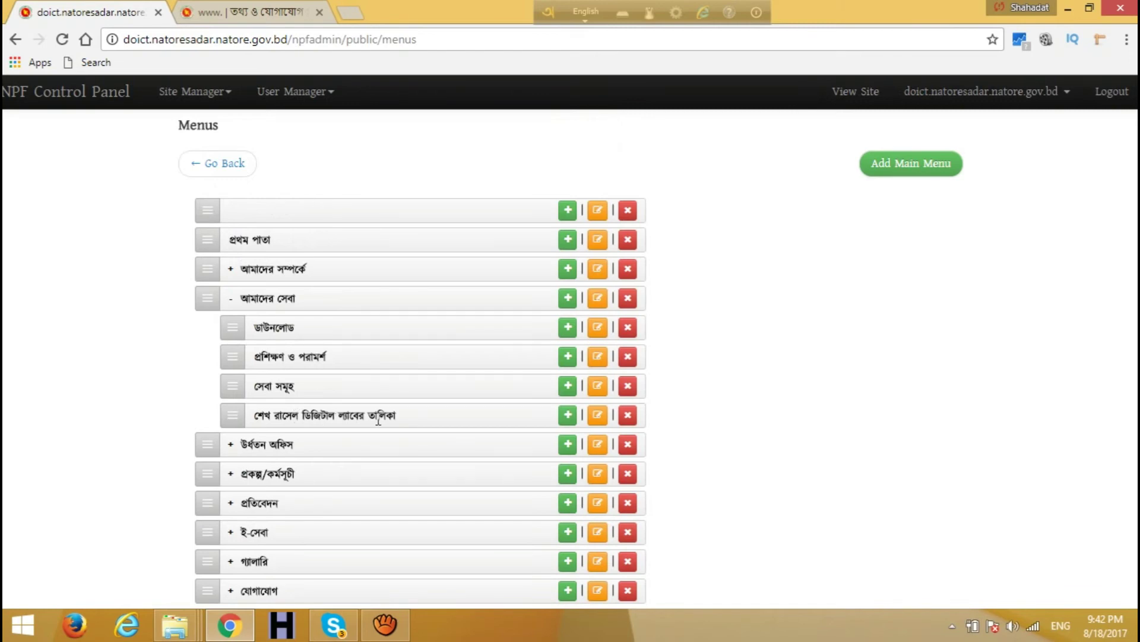
# Set the link path of the শেখ রাসেল ডিজিটাল ল্যাবের তালিকা submenu item to Content Reference
pyautogui.click(598, 416)
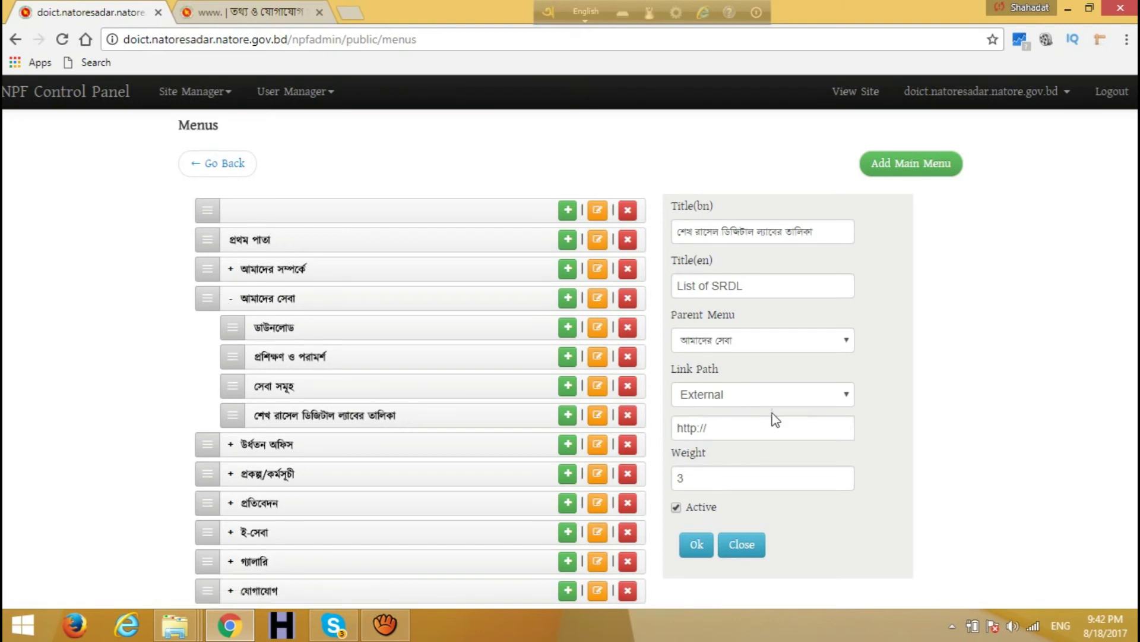
pyautogui.click(785, 396)
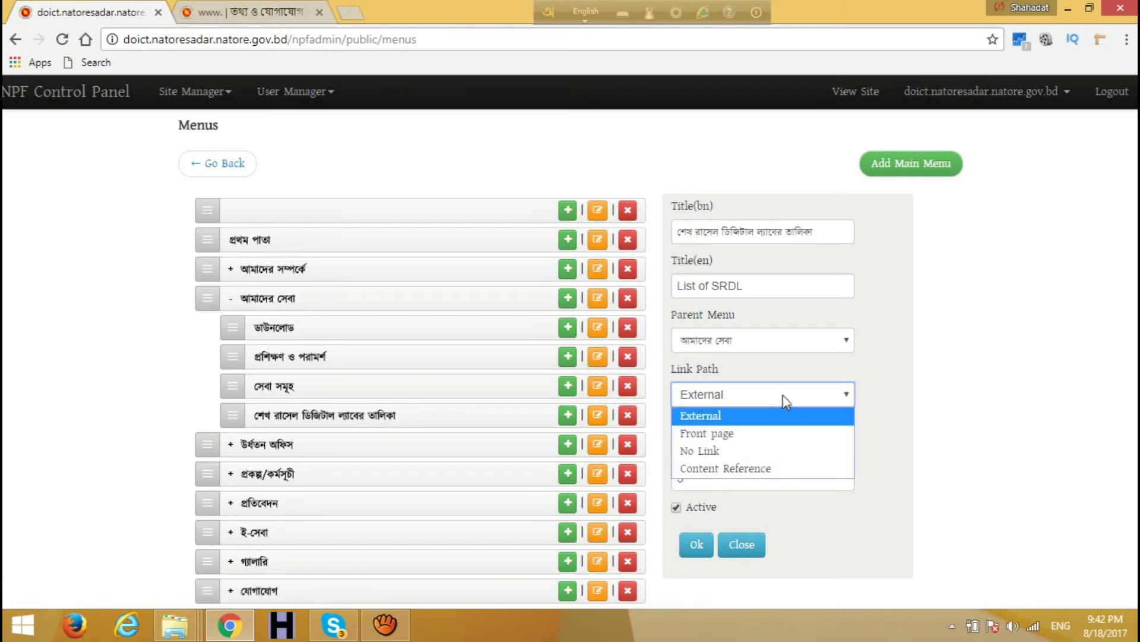
pyautogui.click(708, 434)
pyautogui.click(716, 397)
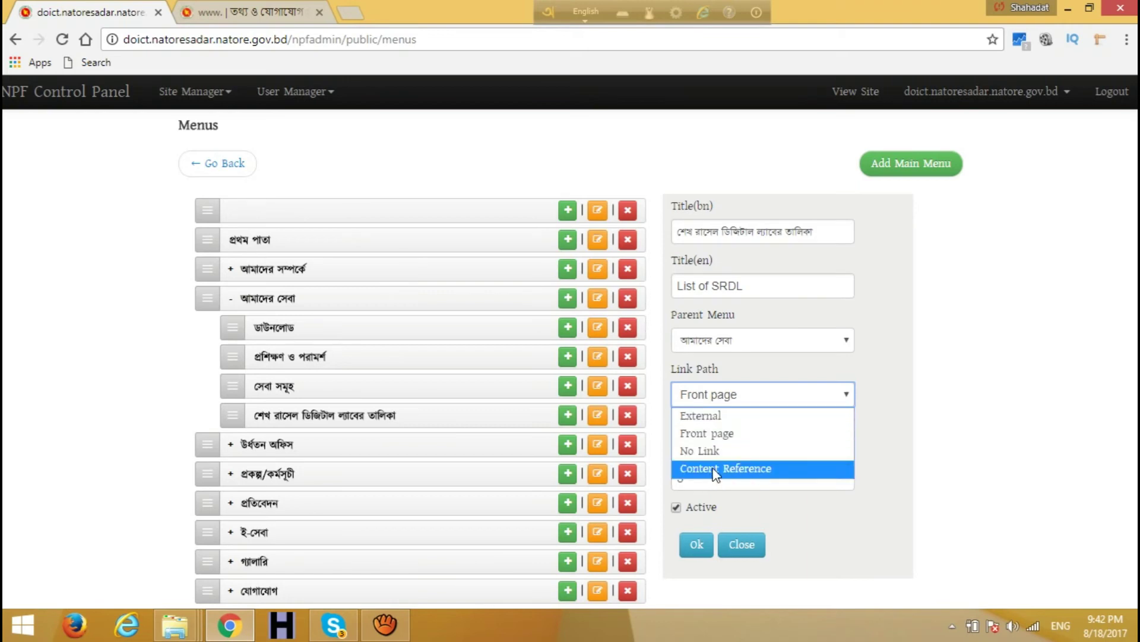
pyautogui.click(736, 468)
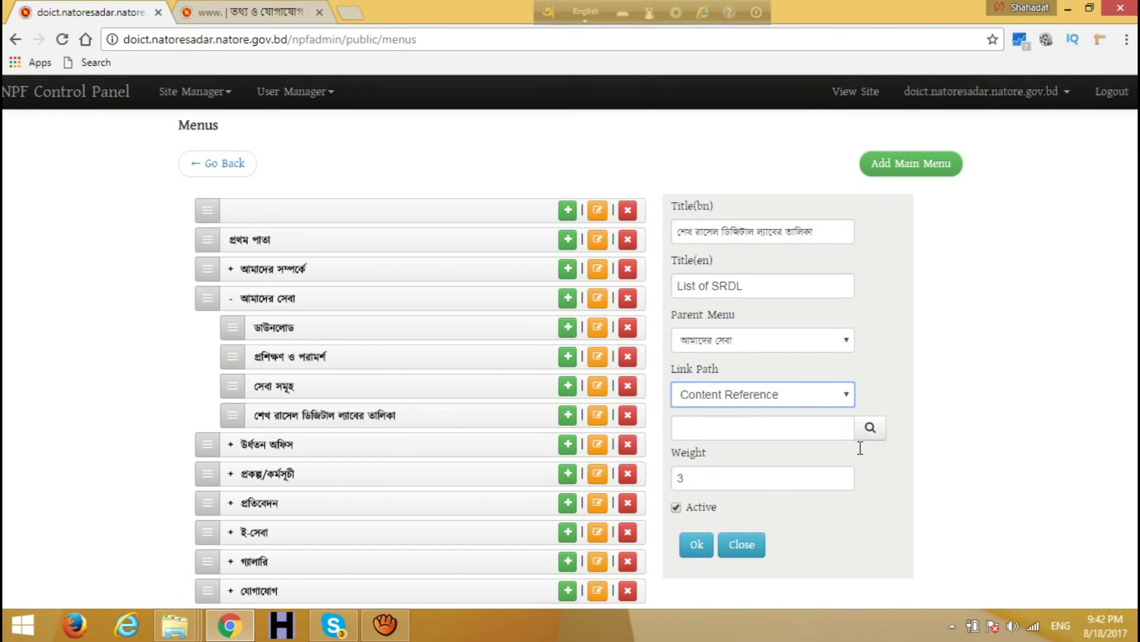
# Link the submenu item to the শেখ রাসেল ডিজিটাল ল্যাবের তালিকা page from the পাতা content type and save the menu
pyautogui.click(870, 428)
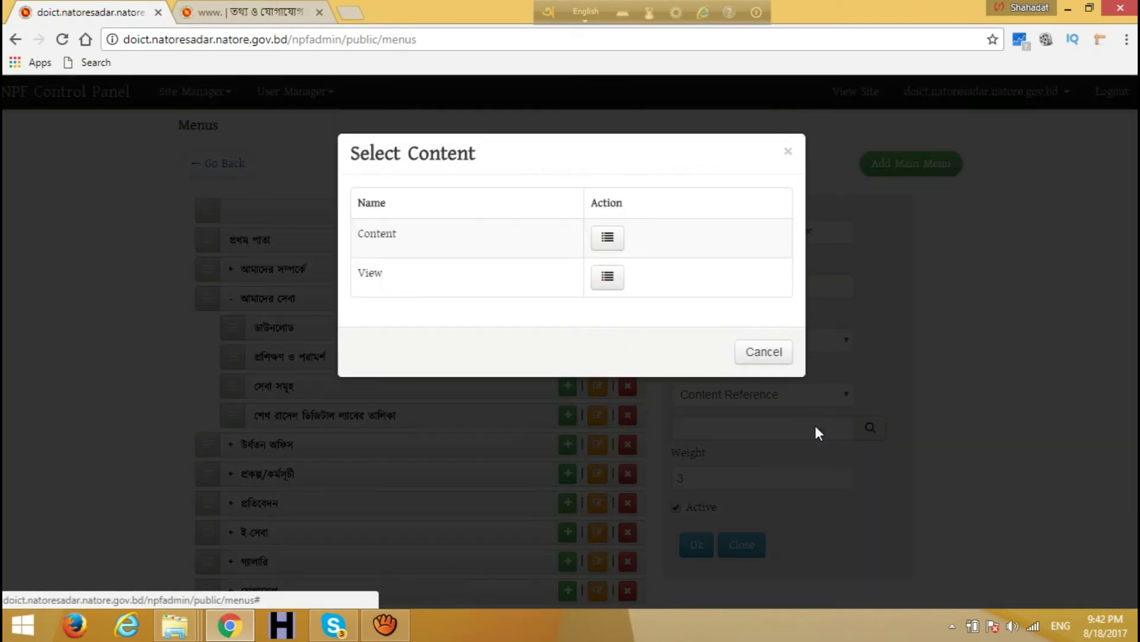
pyautogui.click(617, 244)
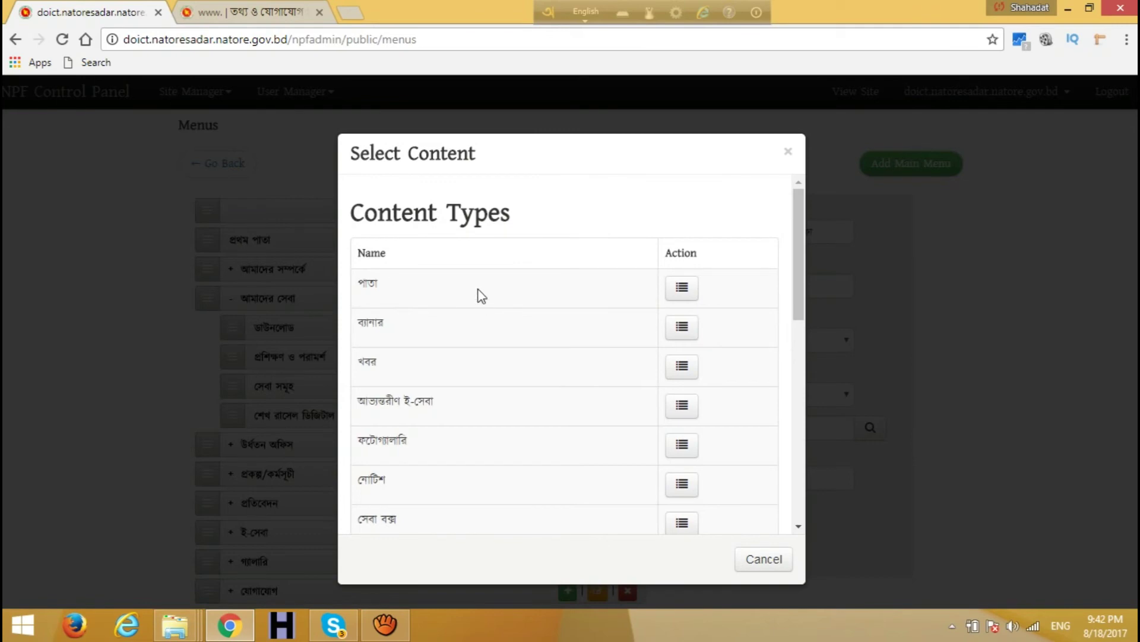
pyautogui.moveTo(358, 283); pyautogui.dragTo(382, 283)
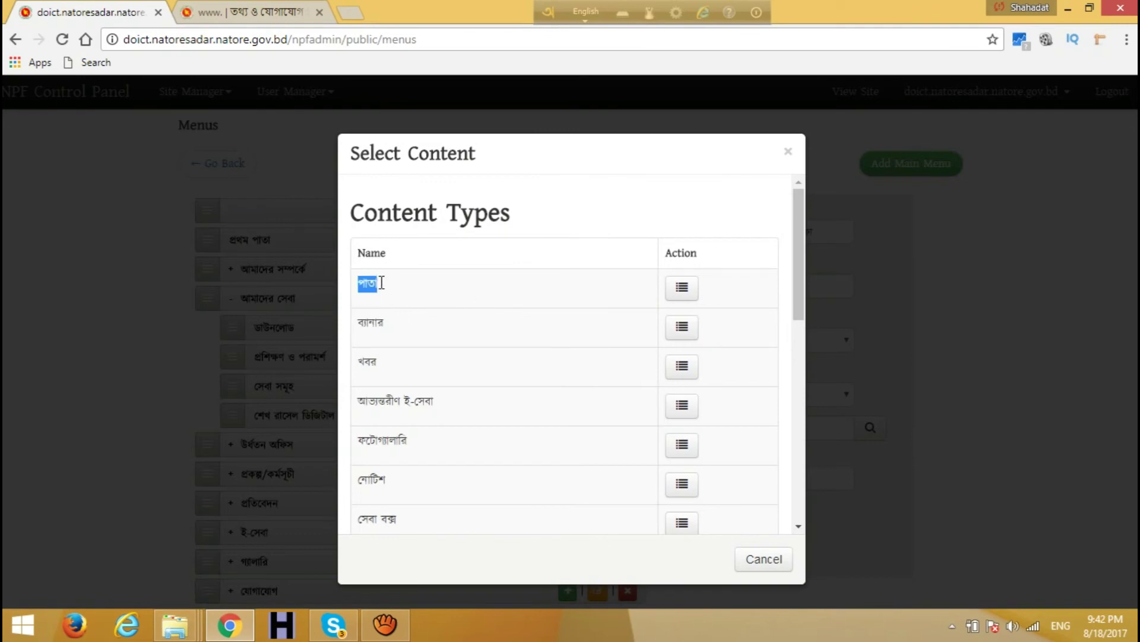
pyautogui.click(683, 291)
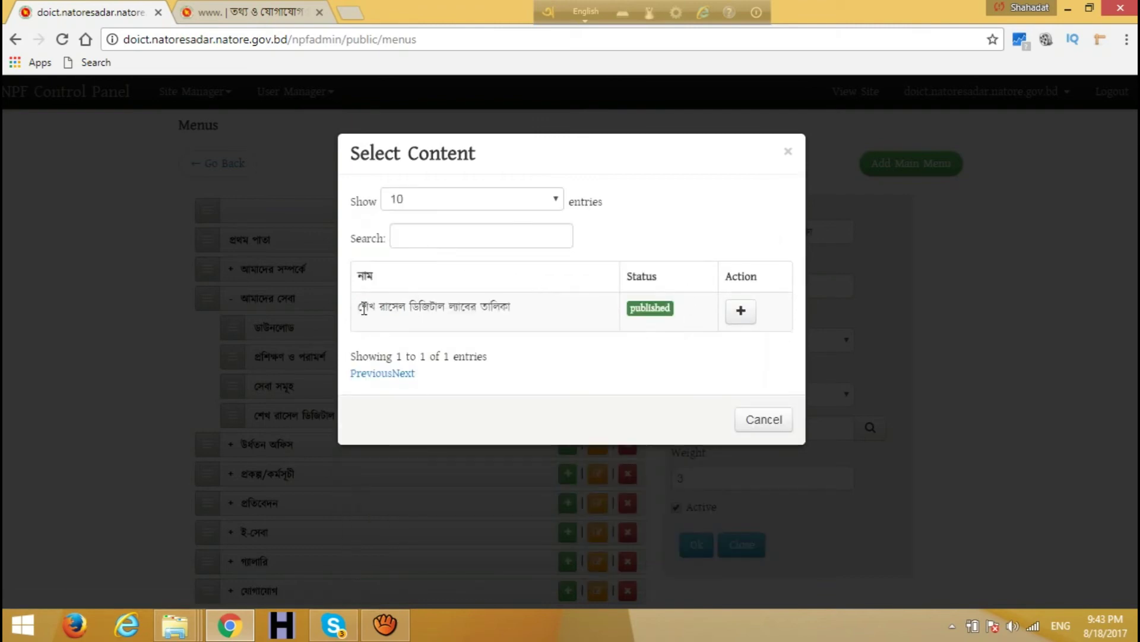
pyautogui.moveTo(362, 308); pyautogui.dragTo(520, 305)
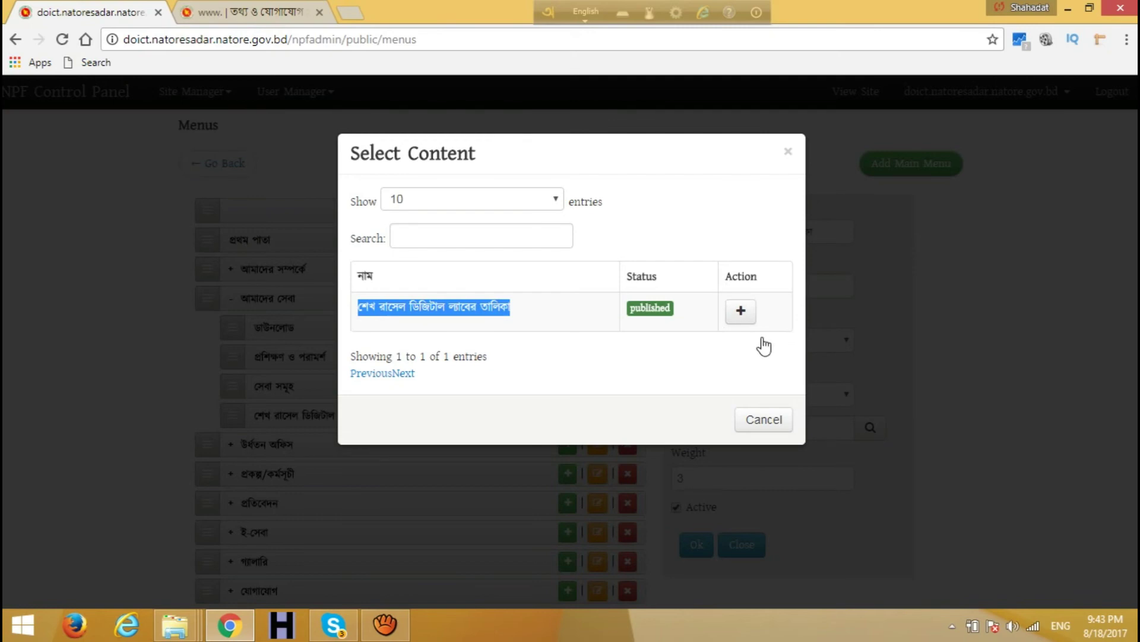
pyautogui.click(741, 312)
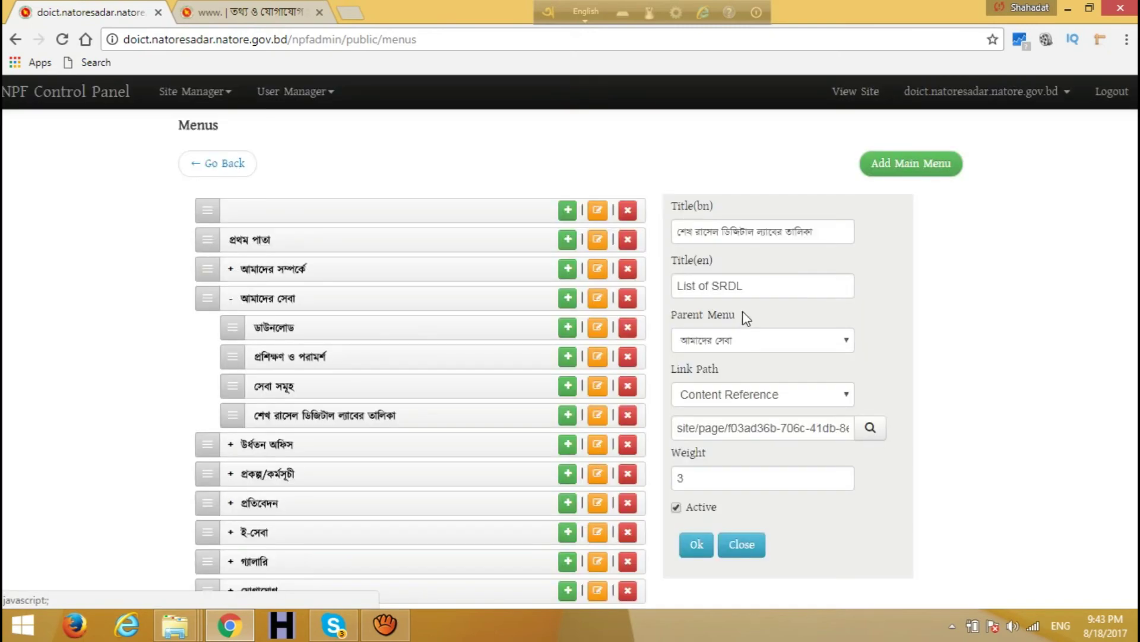
pyautogui.click(697, 546)
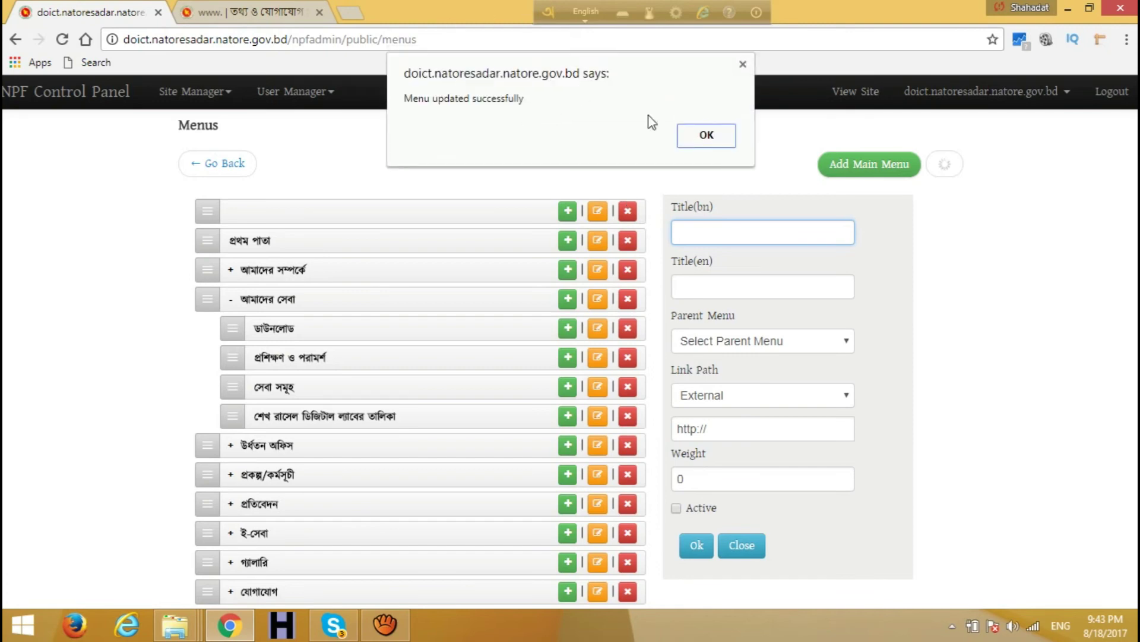
pyautogui.click(706, 135)
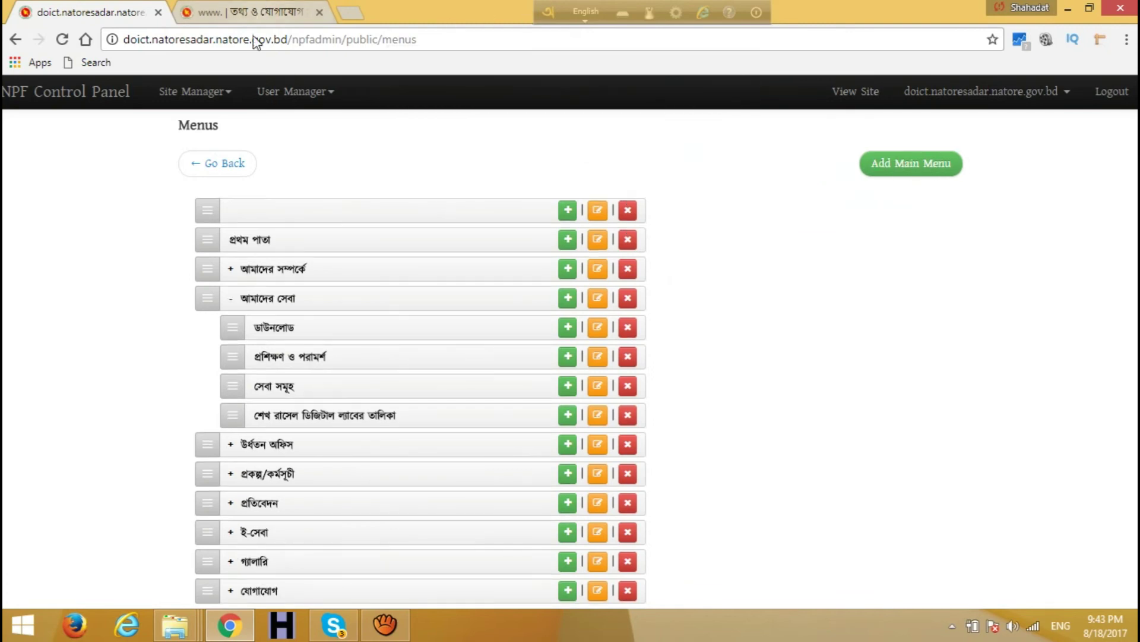
# Reload the public site and follow the relinked শেখ রাসেল ডিজিটাল ল্যাবের তালিকা item under আমাদের সেবা to check its target page
pyautogui.click(248, 15)
pyautogui.rightClick(248, 16)
pyautogui.click(272, 53)
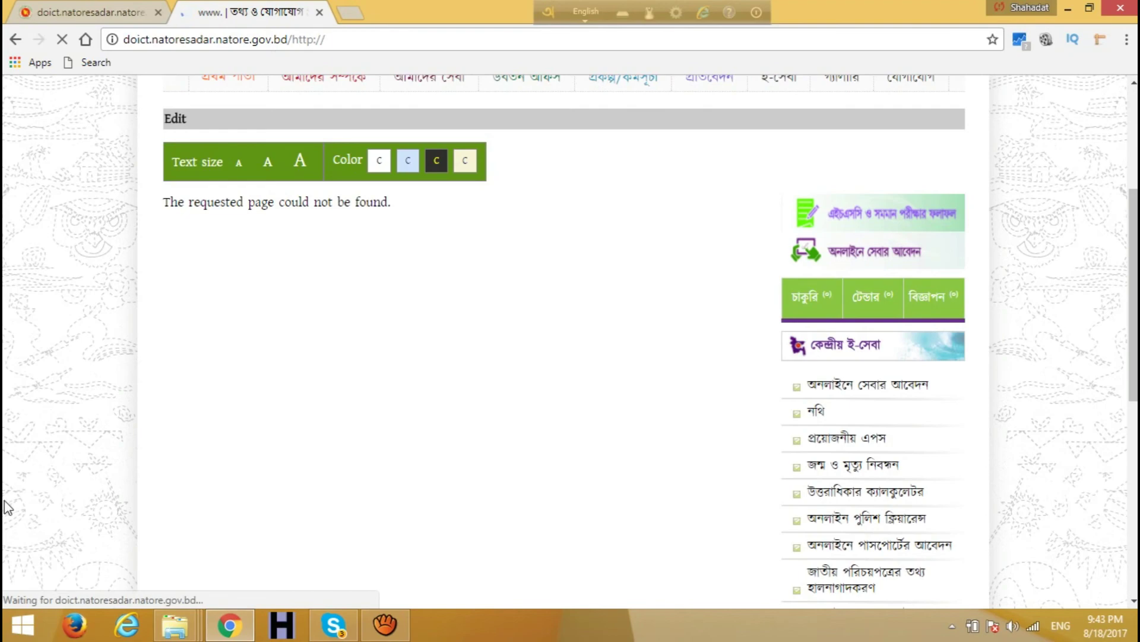
pyautogui.scroll(3, 301, 198)
pyautogui.scroll(2, 300, 198)
pyautogui.moveTo(333, 328)
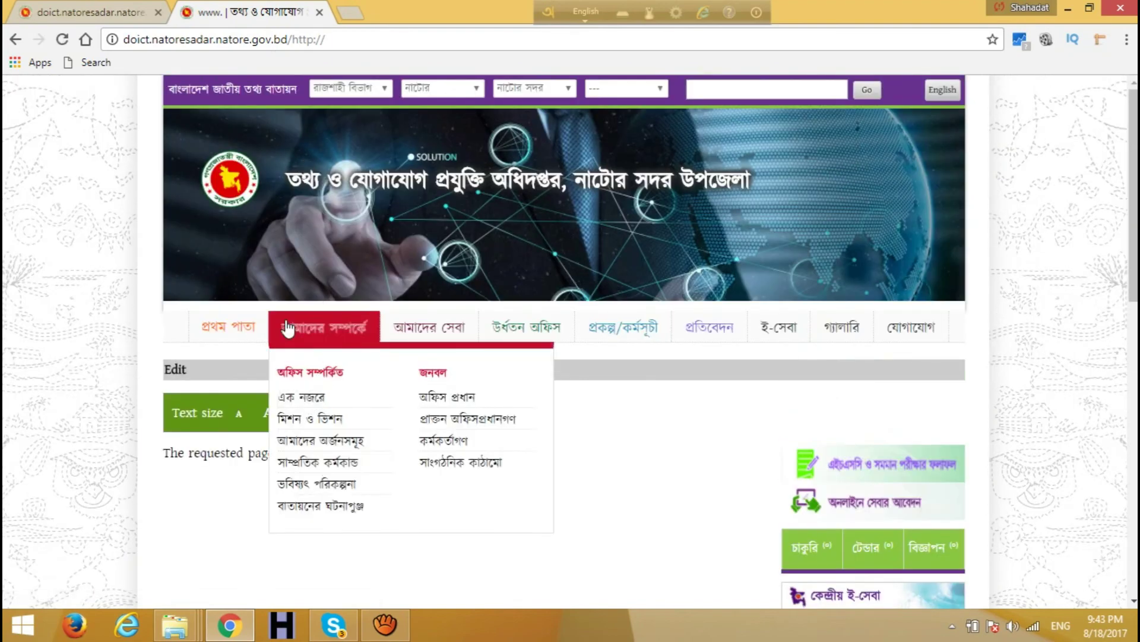
pyautogui.moveTo(428, 330)
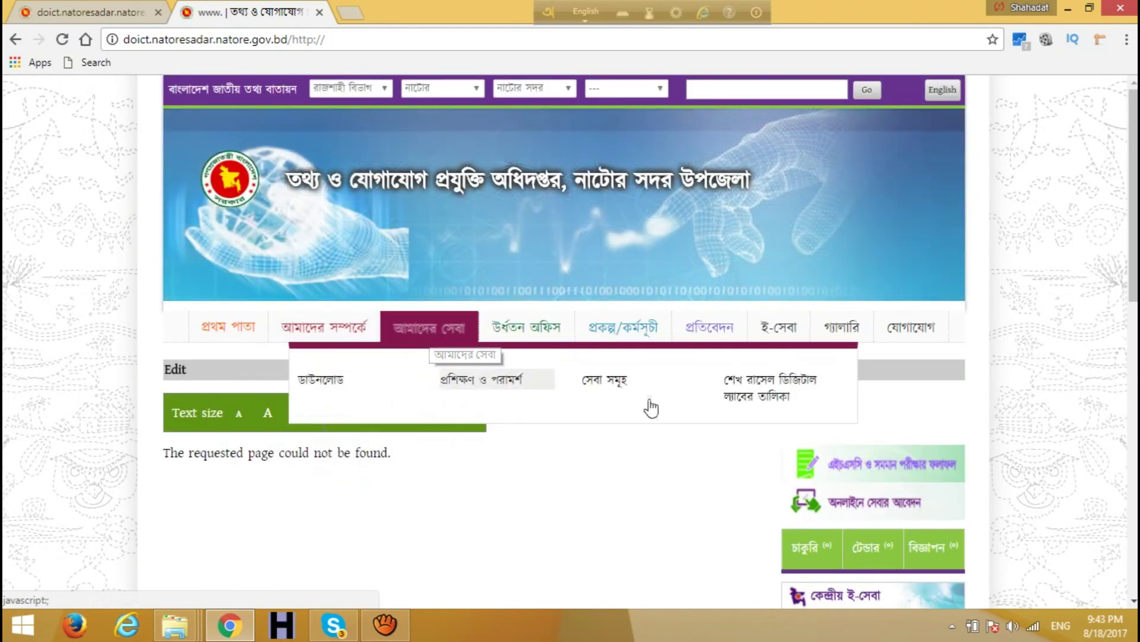
pyautogui.click(768, 395)
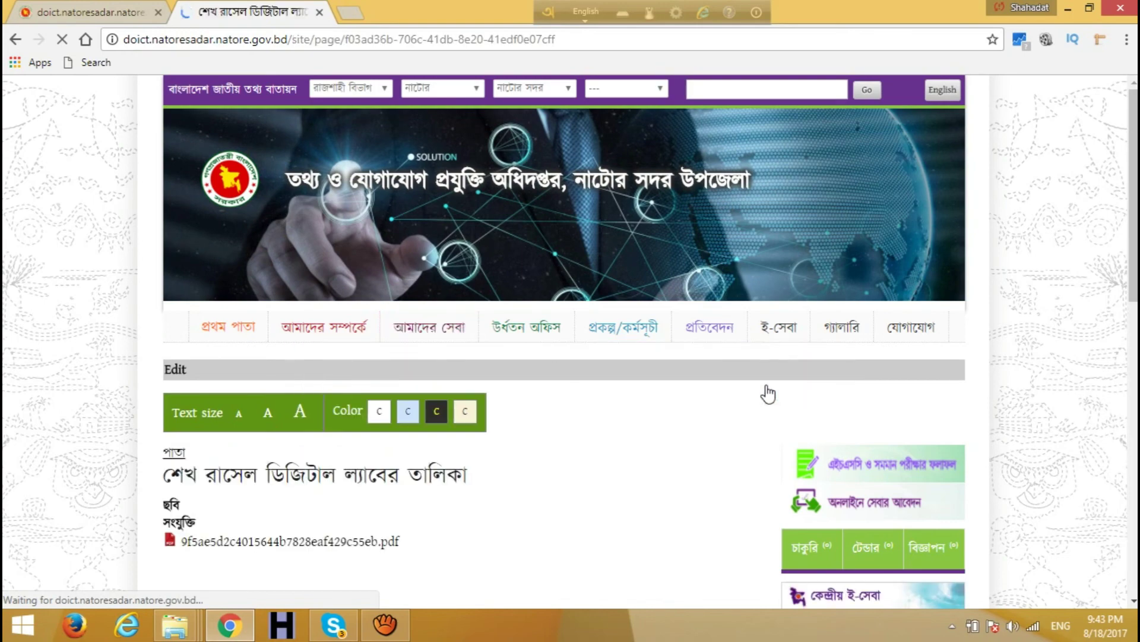
# Examine the শেখ রাসেল ডিজিটাল ল্যাবের তালিকা page, checking its title and the list of institutions in the embedded PDF attachment
pyautogui.scroll(-8, 768, 393)
pyautogui.moveTo(1131, 308); pyautogui.dragTo(1132, 227)
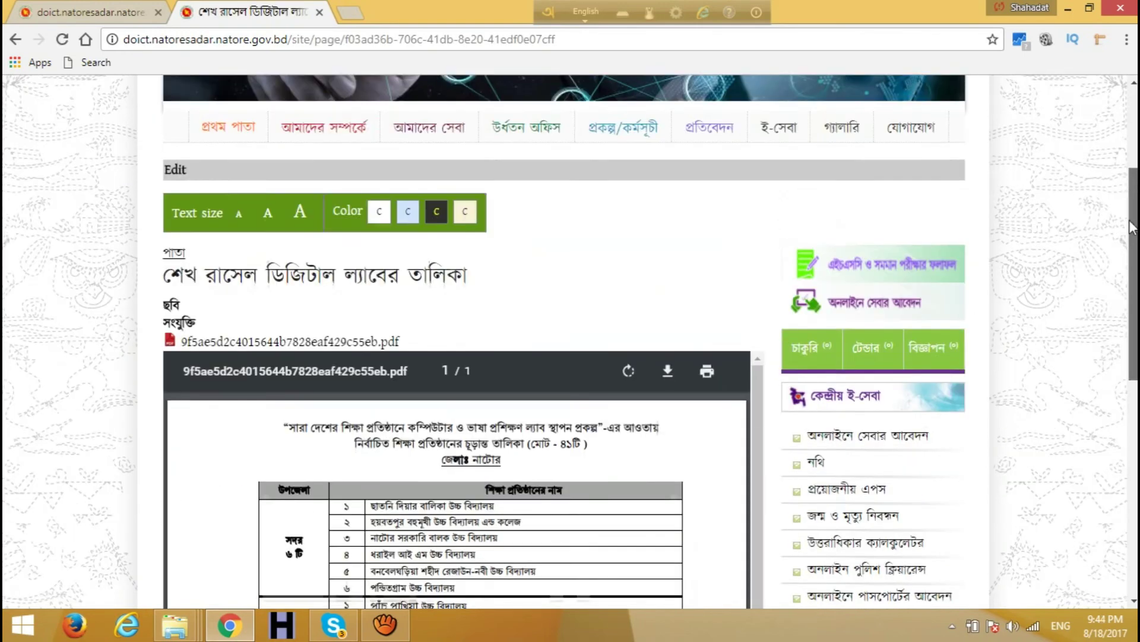
pyautogui.scroll(-1, 1131, 228)
pyautogui.moveTo(161, 205); pyautogui.dragTo(389, 199)
pyautogui.click(479, 189)
pyautogui.scroll(-4, 1132, 259)
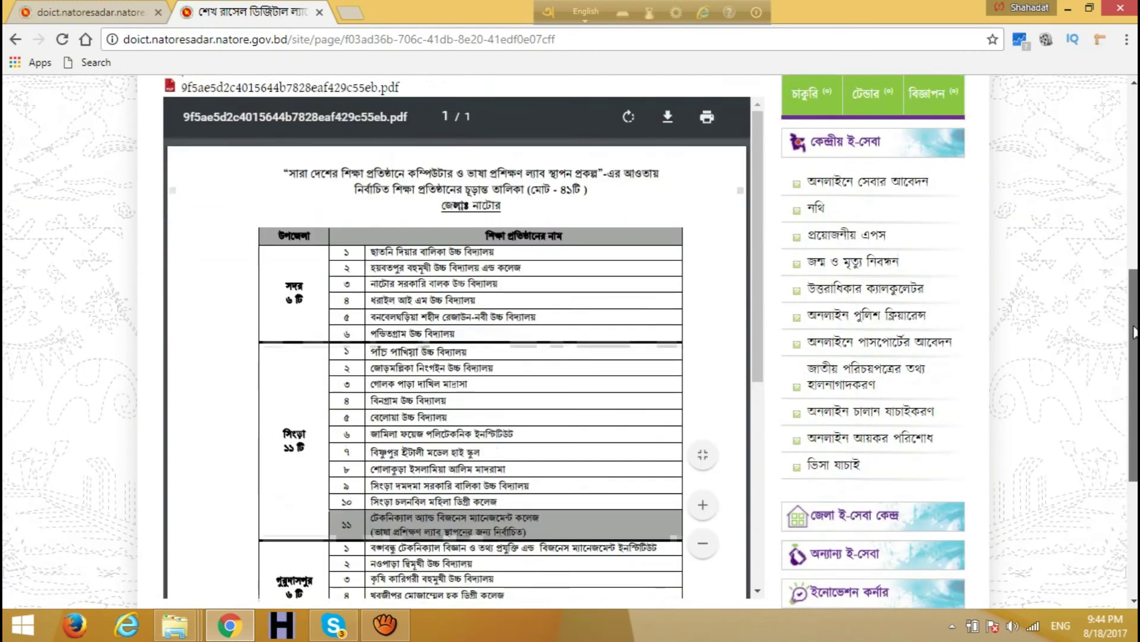
pyautogui.moveTo(757, 224); pyautogui.dragTo(779, 158)
pyautogui.scroll(1, 696, 300)
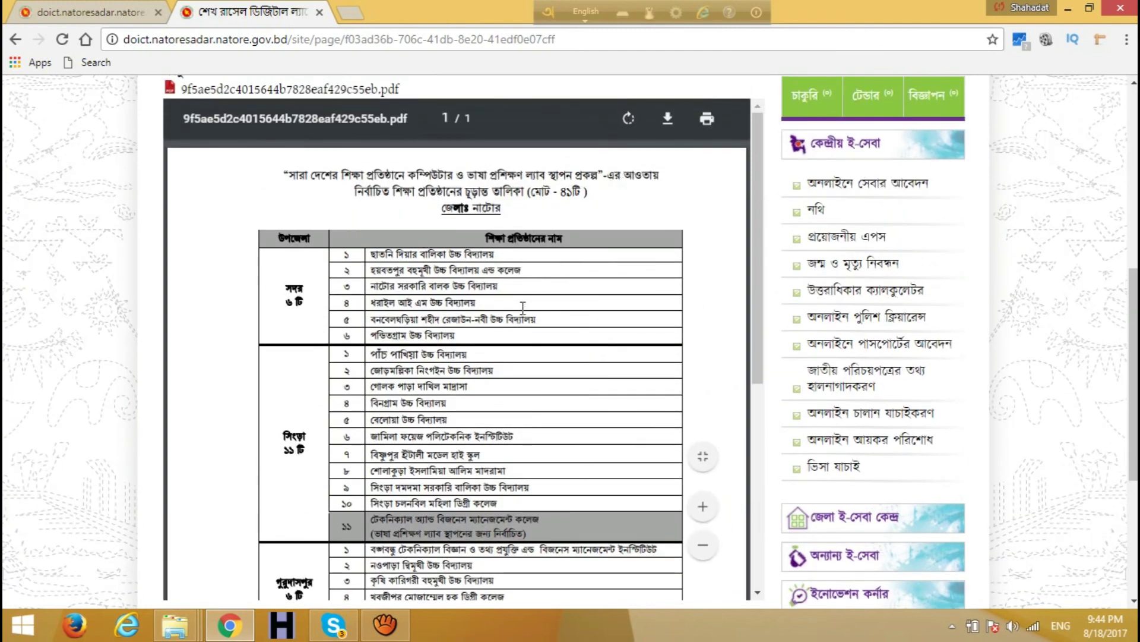
pyautogui.scroll(3, 267, 261)
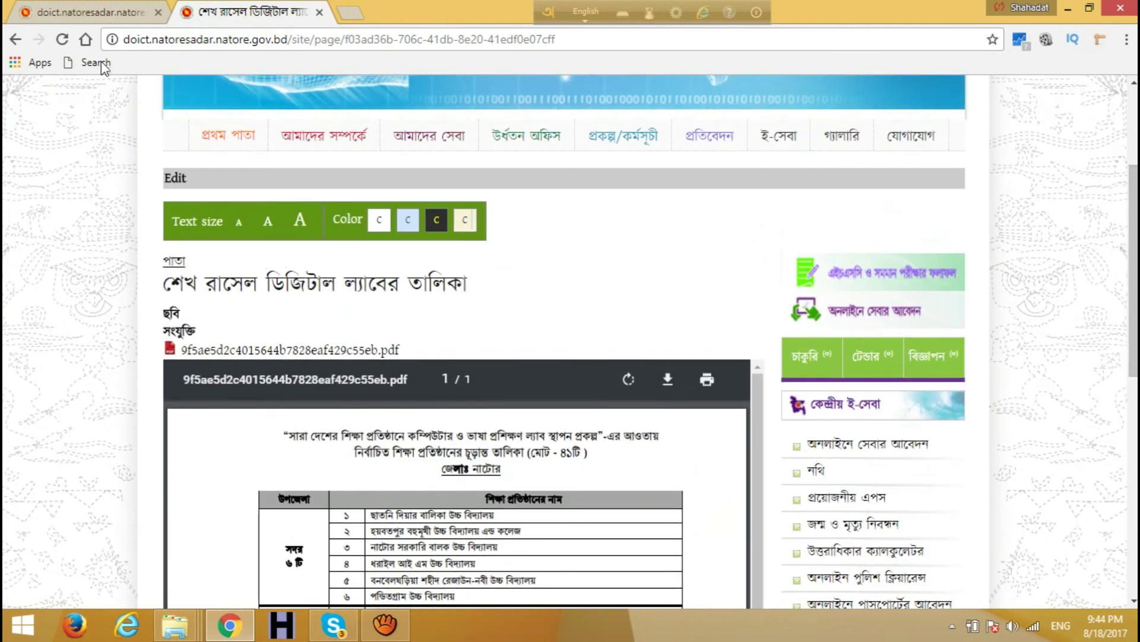
# Review the control panel's menu list, return to the public page and show the আমাদের সেবা submenu items
pyautogui.click(101, 10)
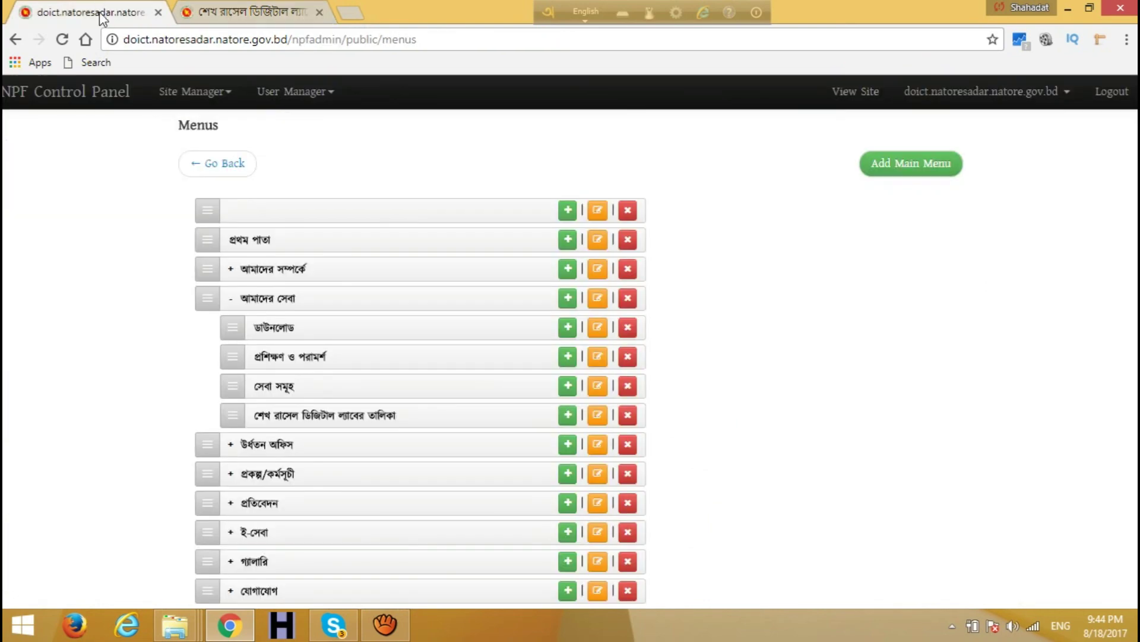
pyautogui.click(239, 10)
pyautogui.scroll(2, 250, 214)
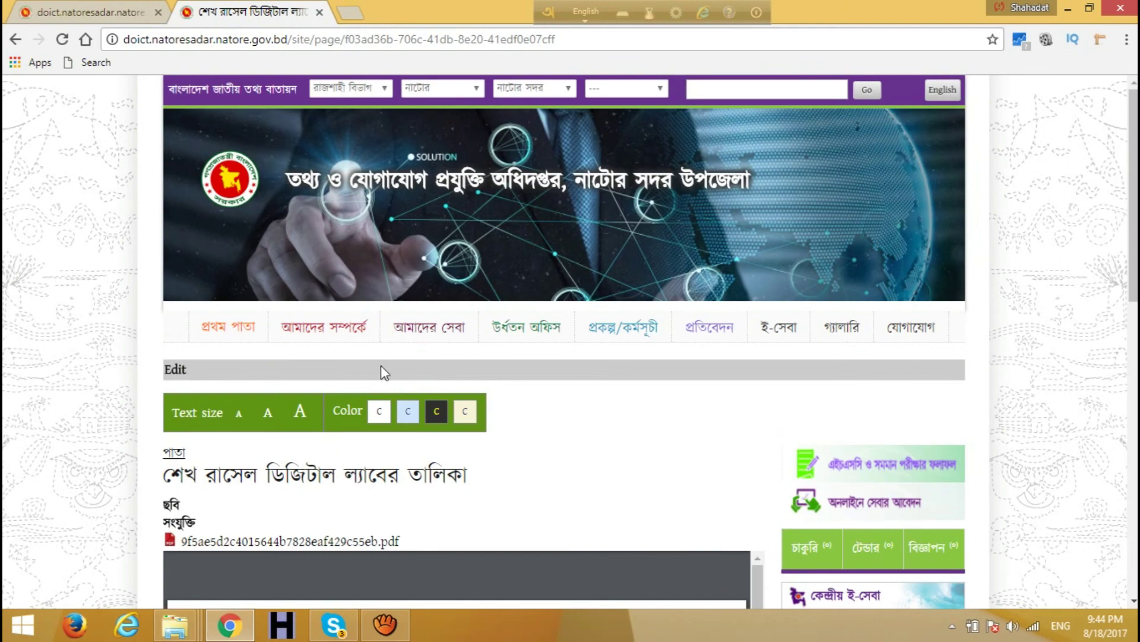
pyautogui.moveTo(443, 323)
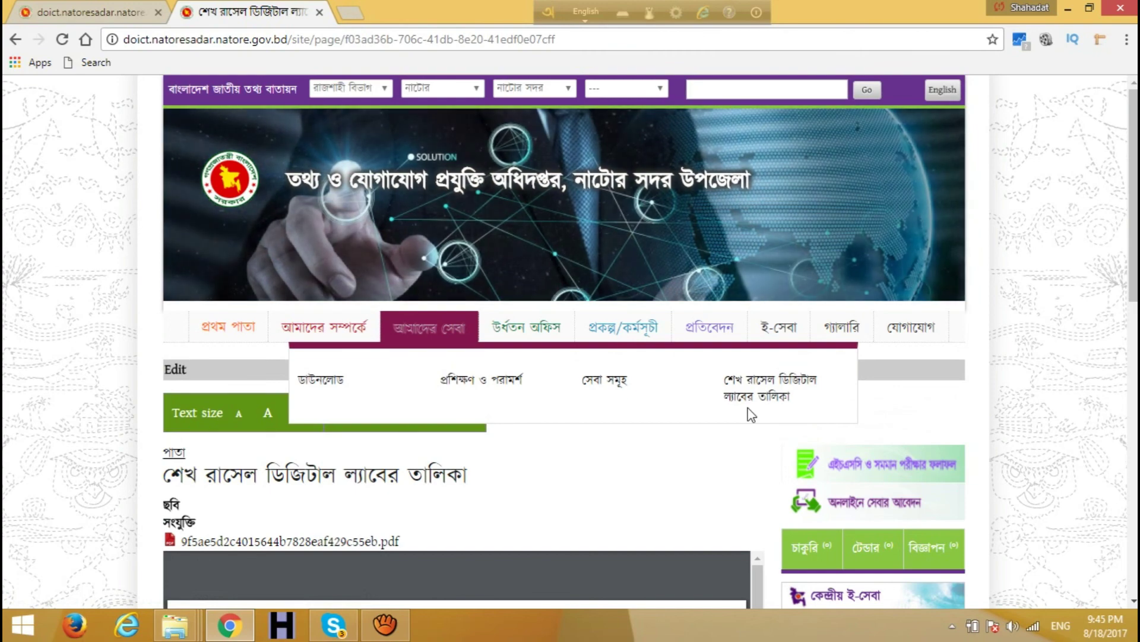
# Read through the embedded PDF's lab list by upazila and check the rest of the page down to its footer
pyautogui.scroll(-1, 747, 407)
pyautogui.scroll(-1, 747, 401)
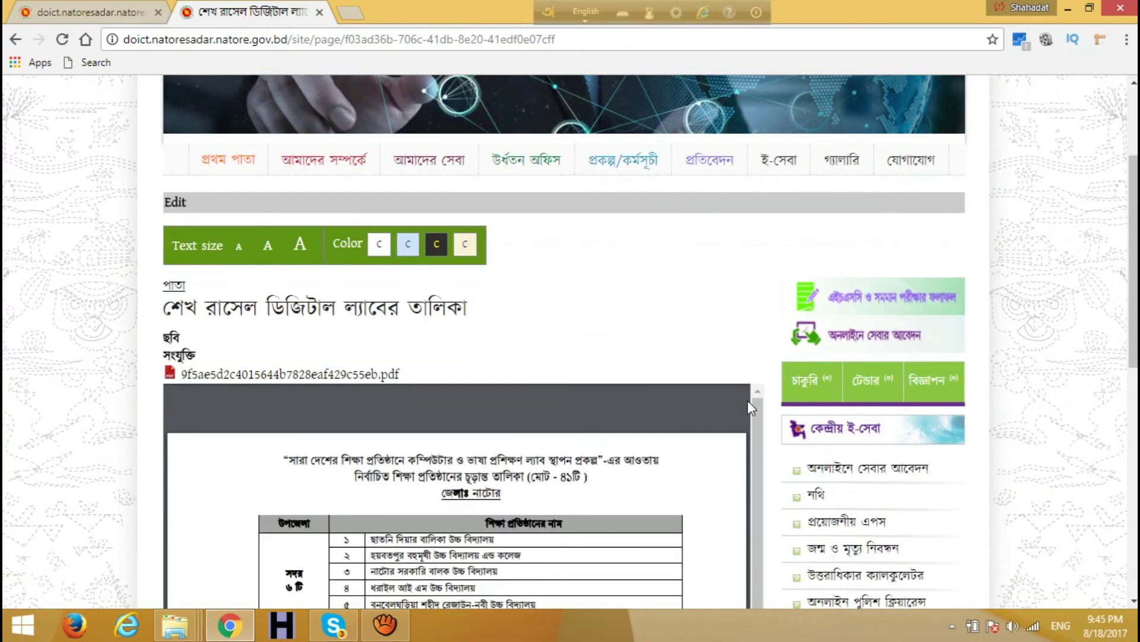
pyautogui.scroll(-2, 413, 354)
pyautogui.scroll(-3, 418, 356)
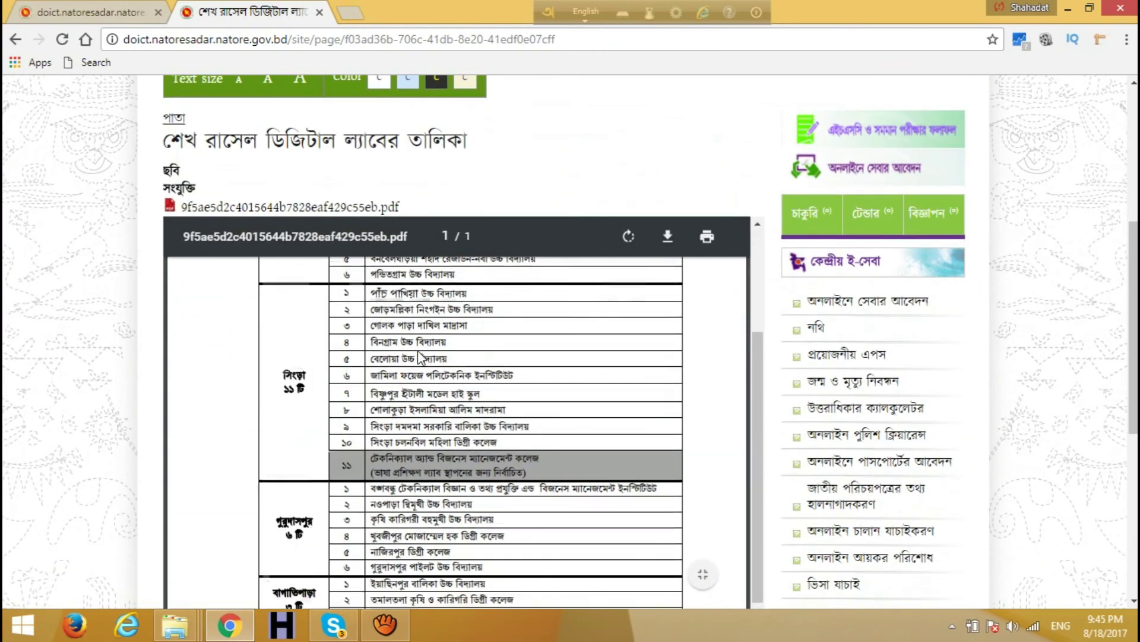
pyautogui.scroll(-3, 1134, 356)
pyautogui.scroll(-2, 894, 606)
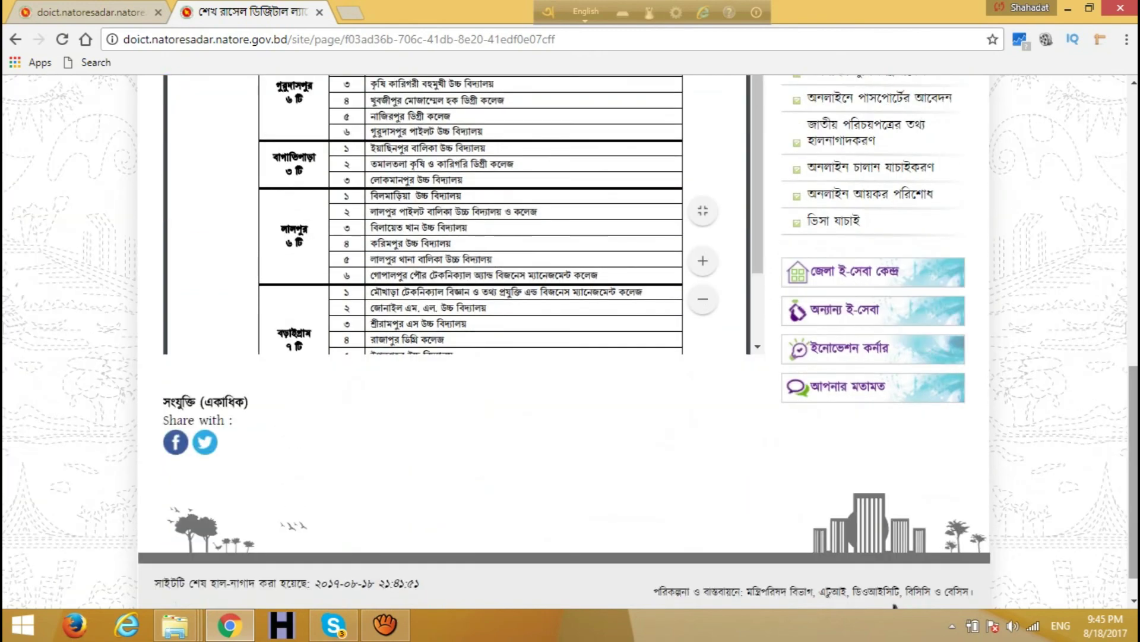